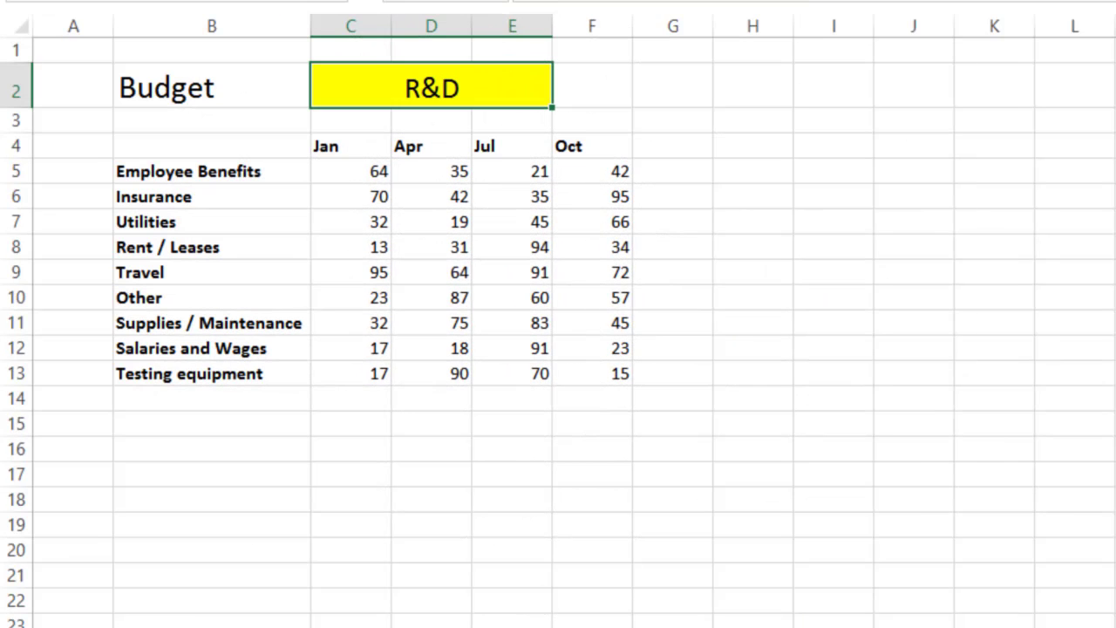
# Select the R&D budget's month headers, categories and values to review them.
pyautogui.moveTo(349, 147); pyautogui.dragTo(617, 378)
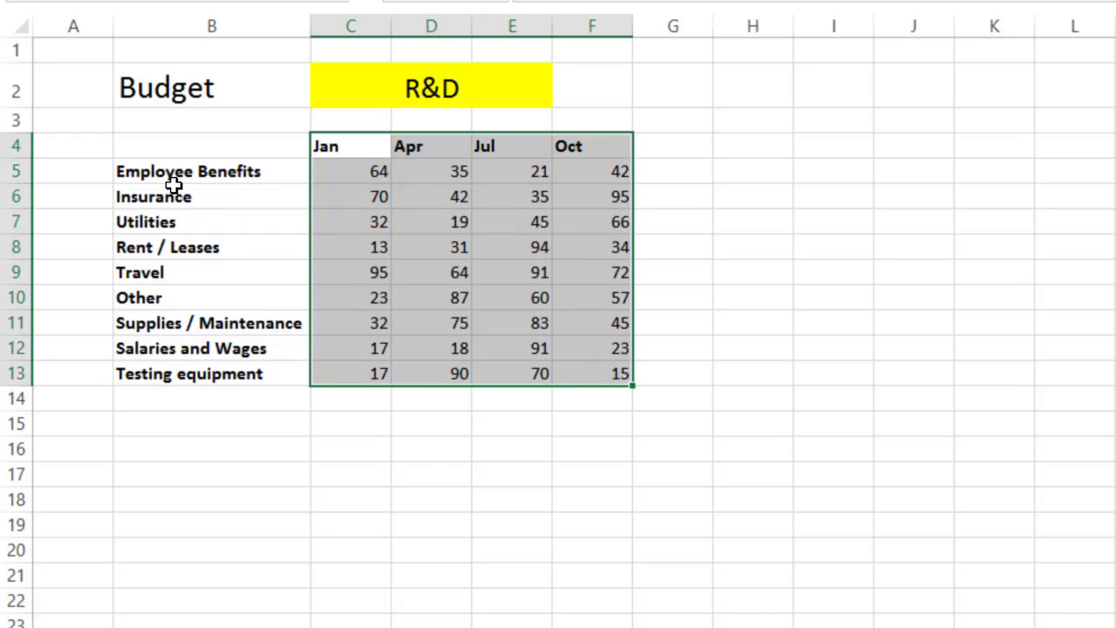
pyautogui.moveTo(178, 173); pyautogui.dragTo(582, 377)
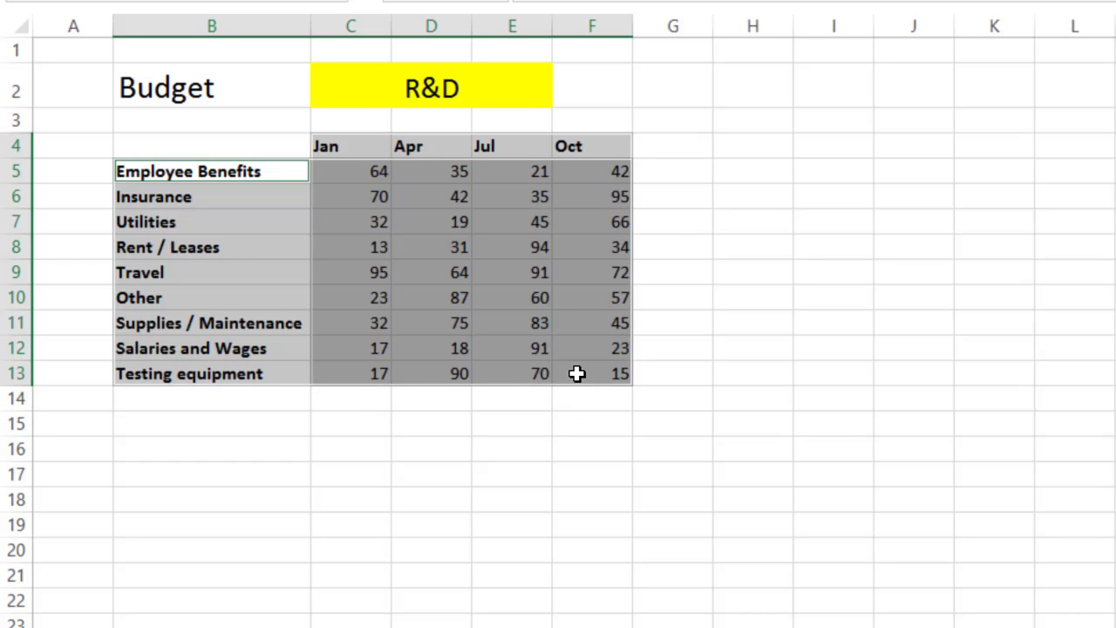
pyautogui.click(578, 373)
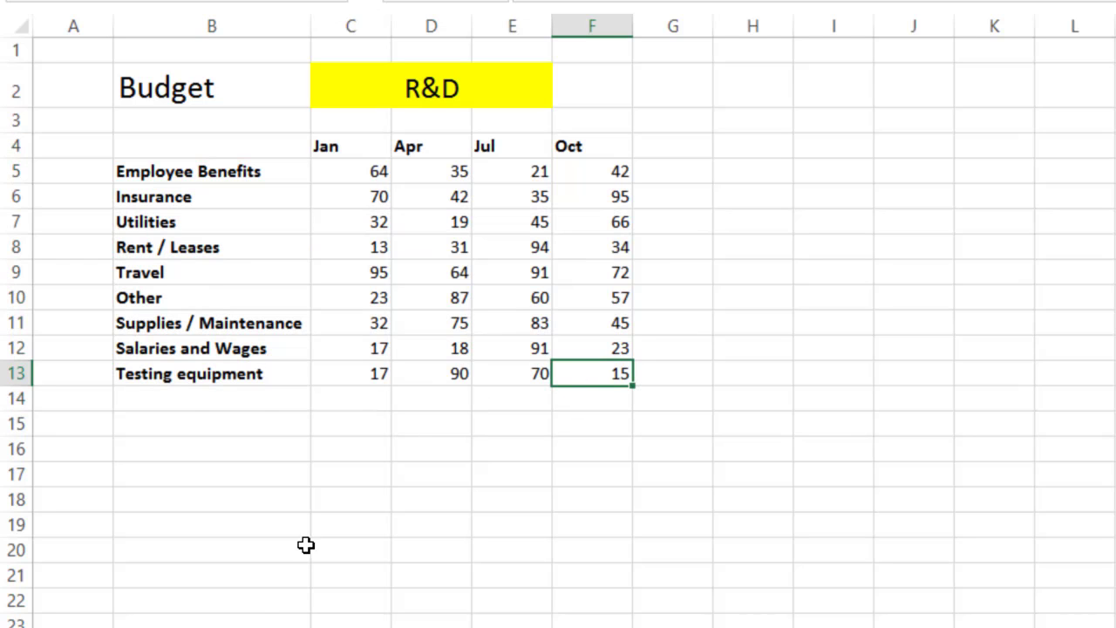
# Page through the Marketing, Production and Distribution sheets to the Category/Month/Amount sheet.
pyautogui.hotkey('ctrl', 'pagedown')
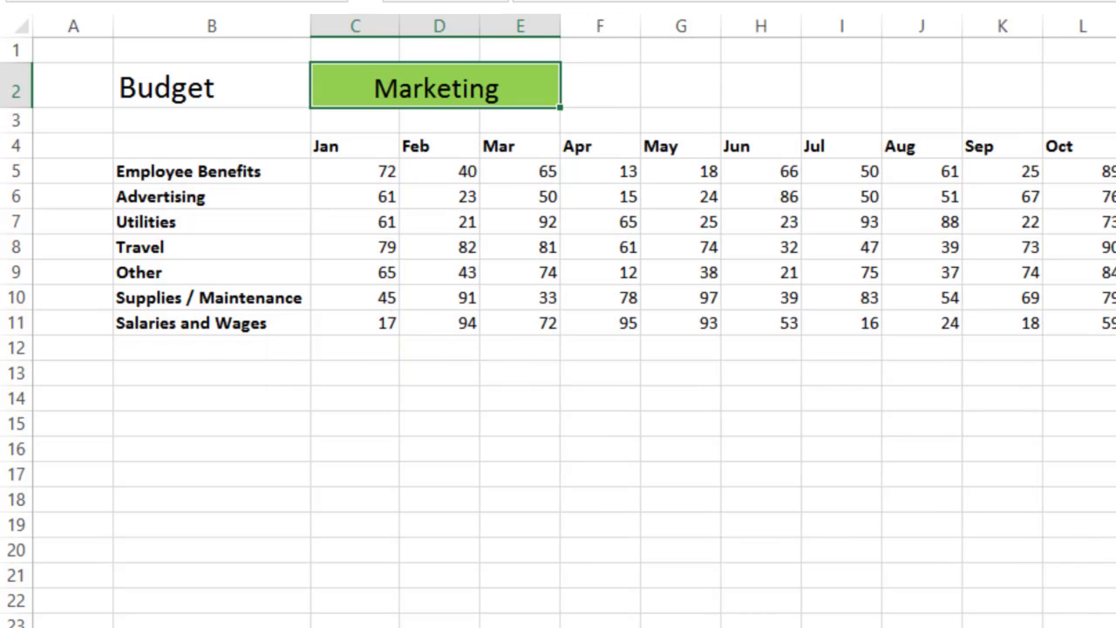
pyautogui.hotkey('ctrl', 'pagedown')
pyautogui.hotkey('ctrl', 'pagedown')
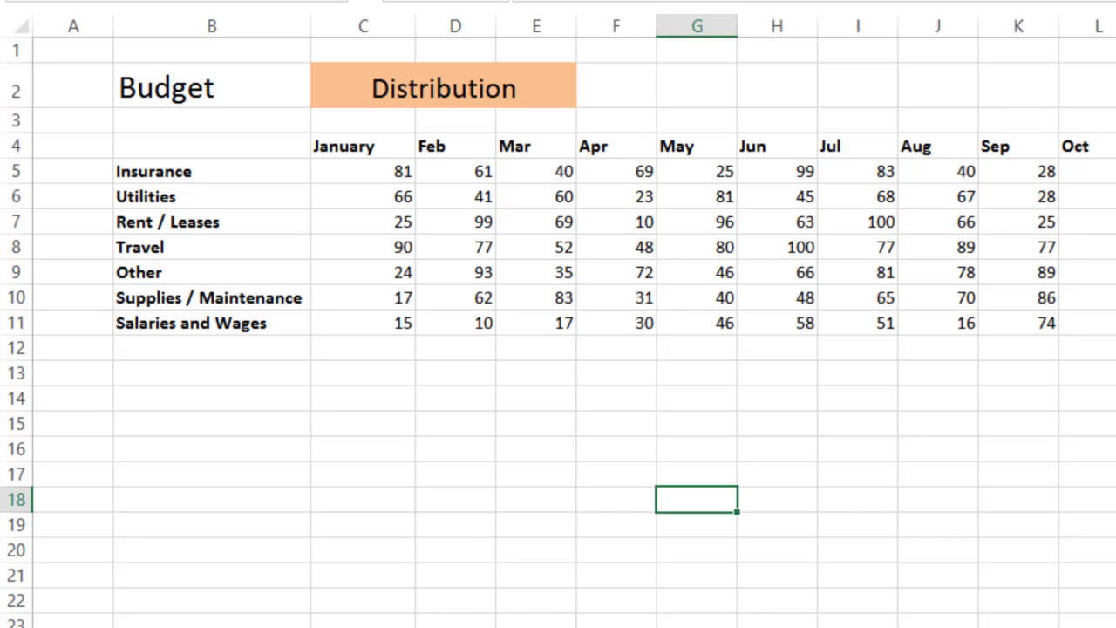
pyautogui.hotkey('ctrl', 'pagedown')
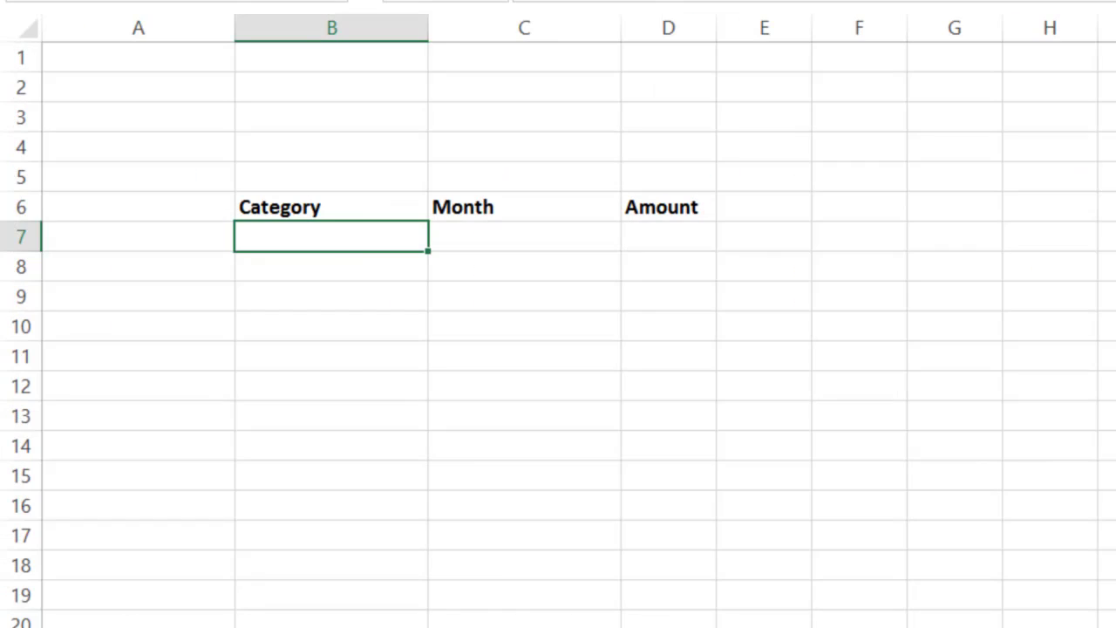
# Enter the heading 'Dept' in A6, then go back to a cell in the R&D table.
pyautogui.click(335, 210)
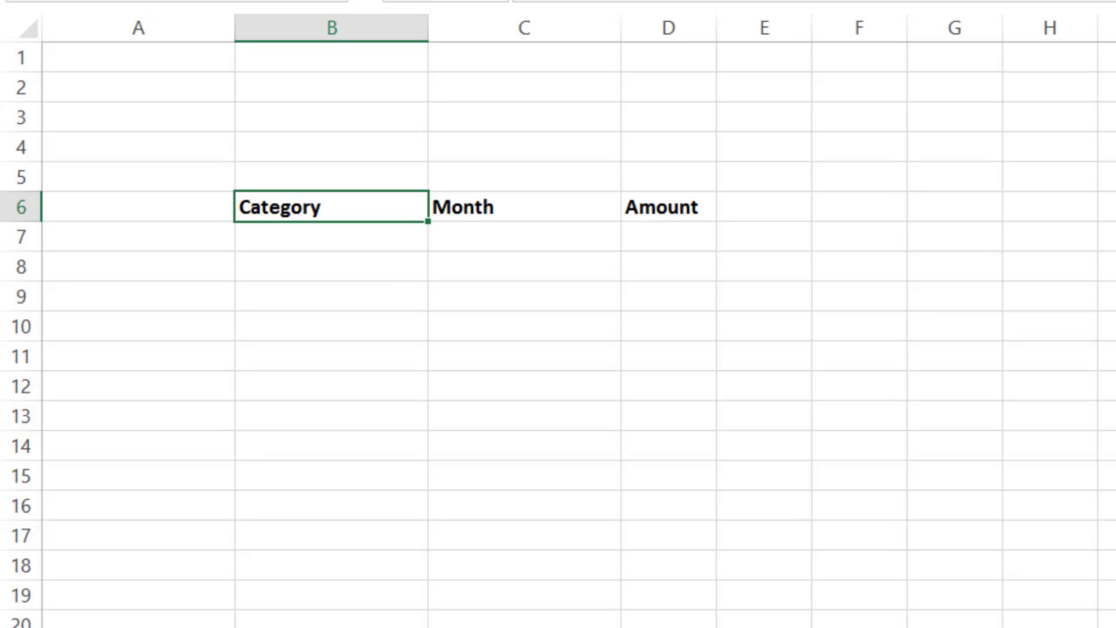
pyautogui.click(160, 206)
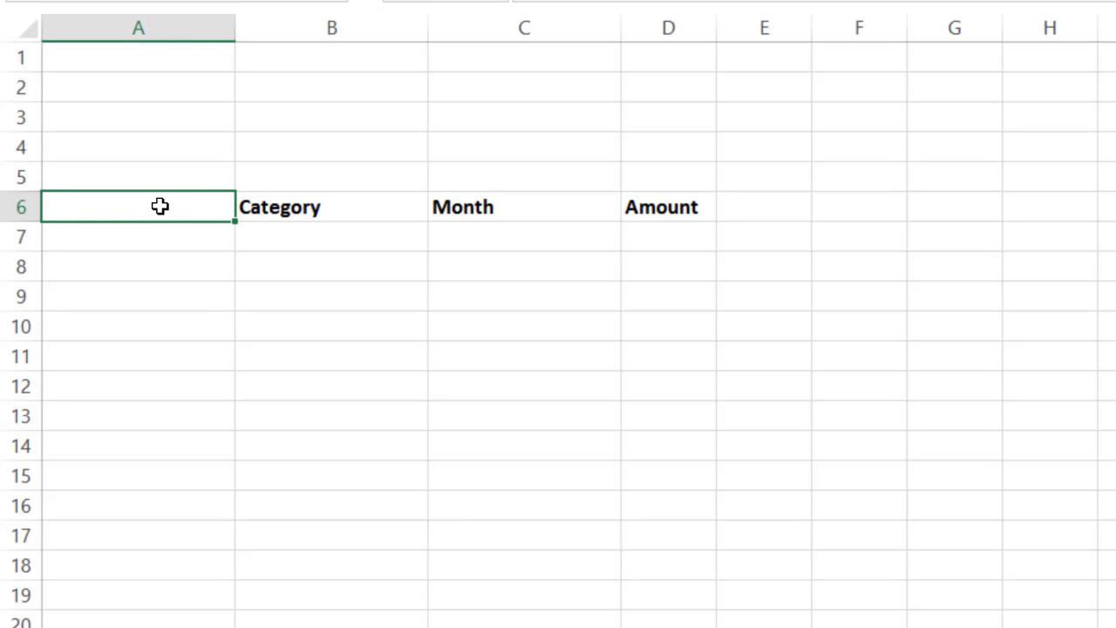
pyautogui.write('Dept')
pyautogui.click(142, 624)
pyautogui.click(442, 359)
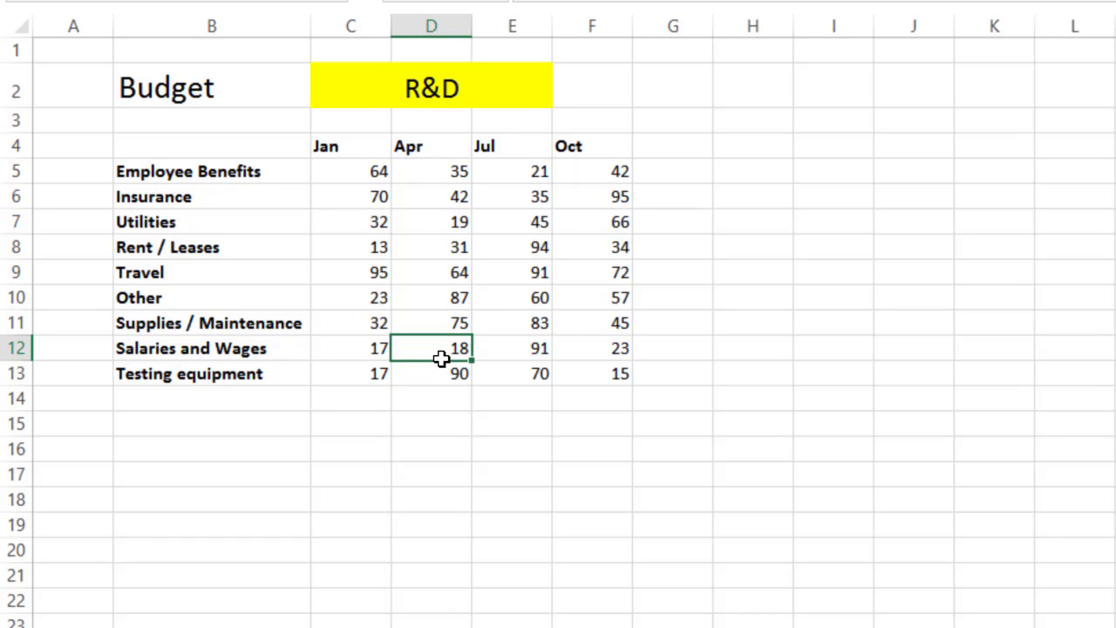
# From D9 in the R&D table, open the PivotTable and PivotChart Wizard with Alt+D, P.
pyautogui.click(422, 265)
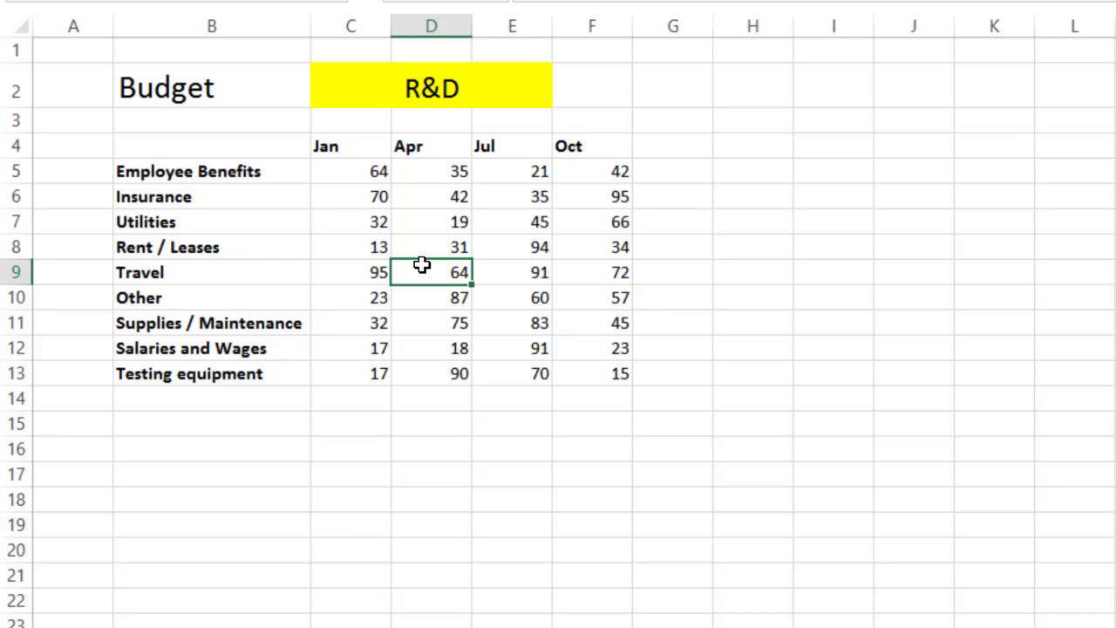
pyautogui.hotkey('alt', 'd')
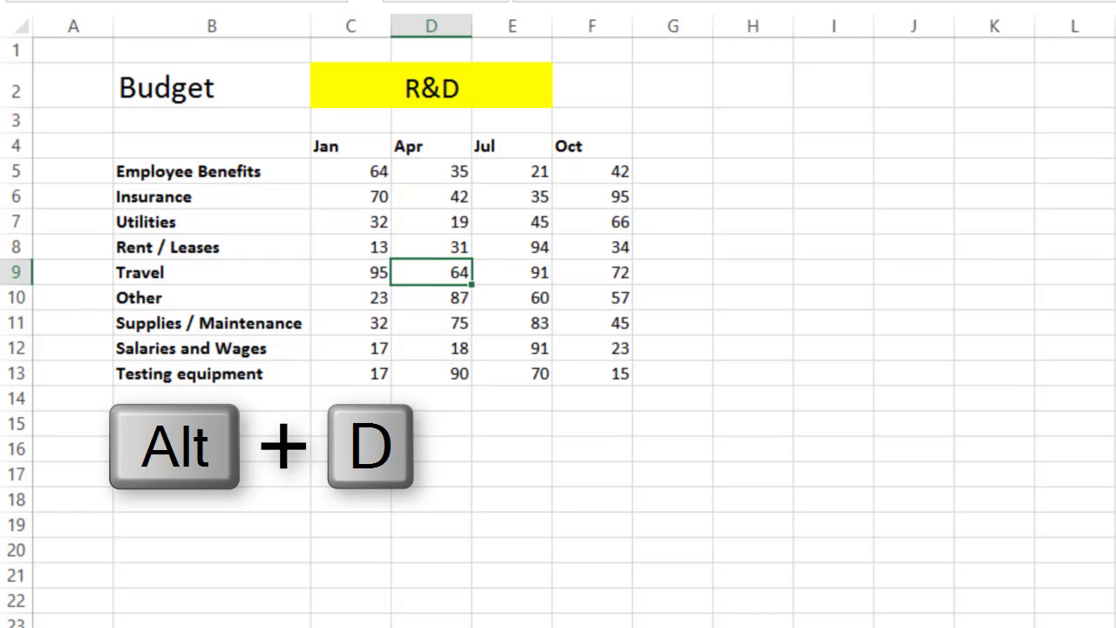
pyautogui.press('p')
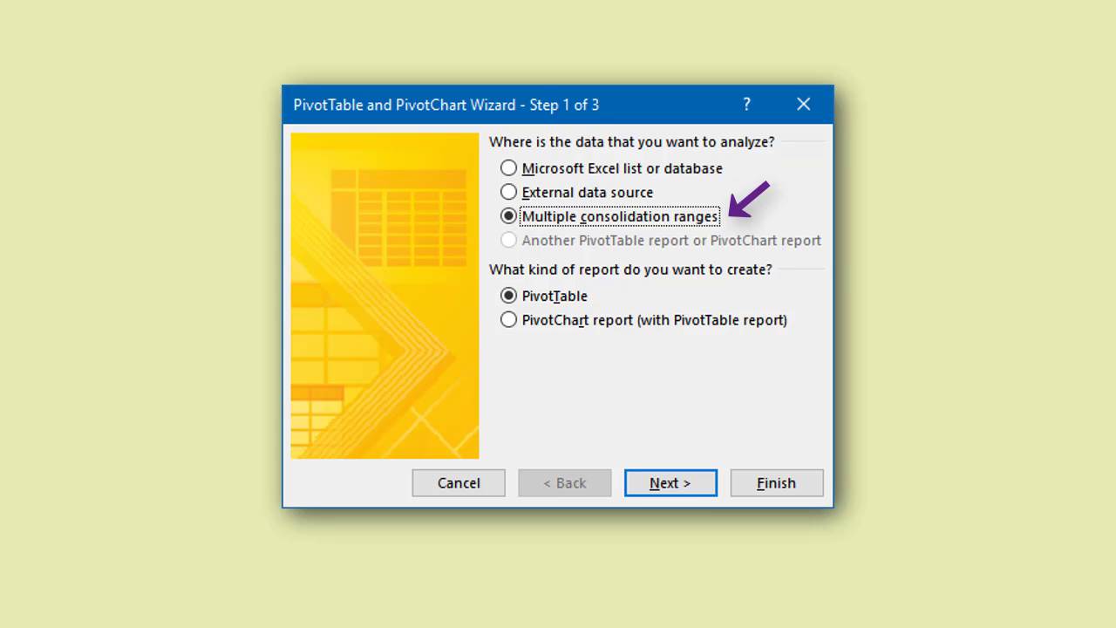
# Advance the wizard to Step 2b, keeping 'Create a single page field for me'.
pyautogui.press('Return')
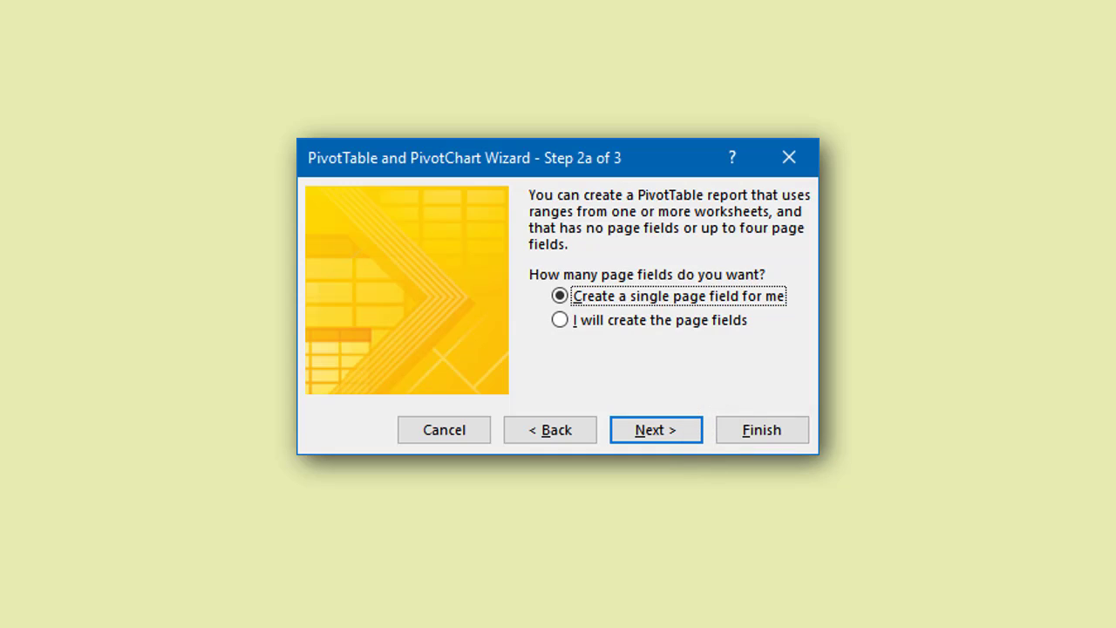
pyautogui.press('Return')
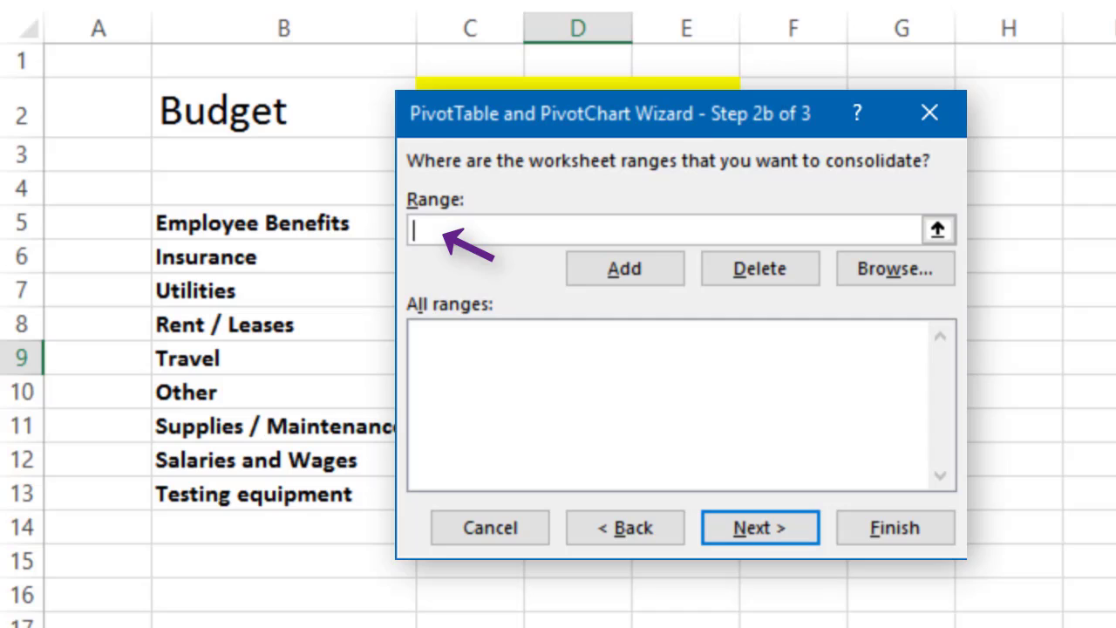
# Add the whole R&D and Marketing tables to the All ranges list.
pyautogui.click(364, 201)
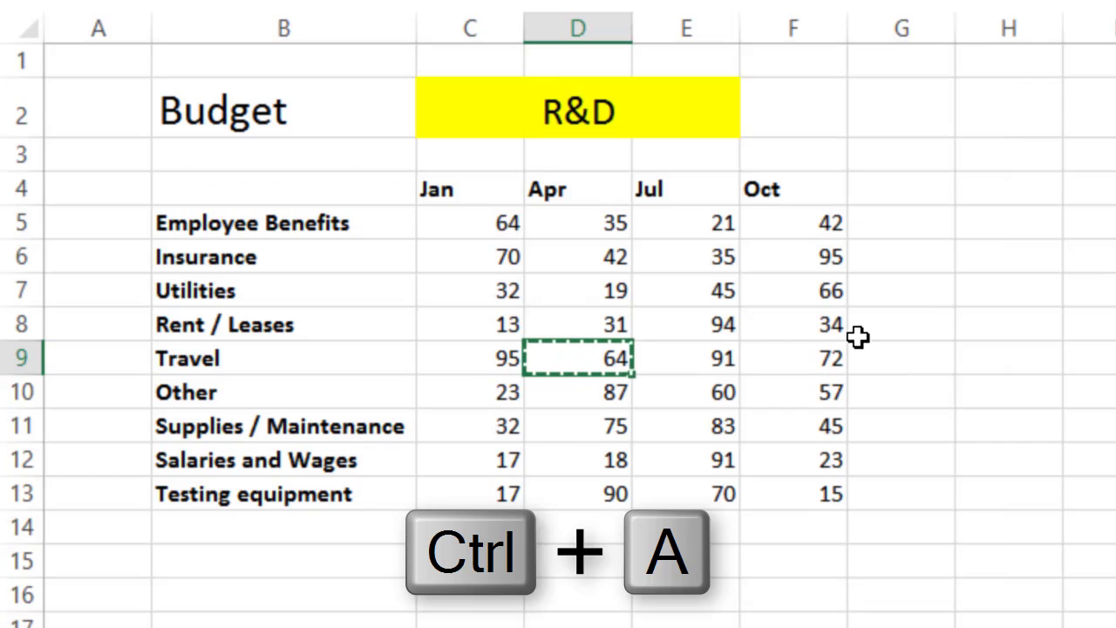
pyautogui.hotkey('ctrl', 'a')
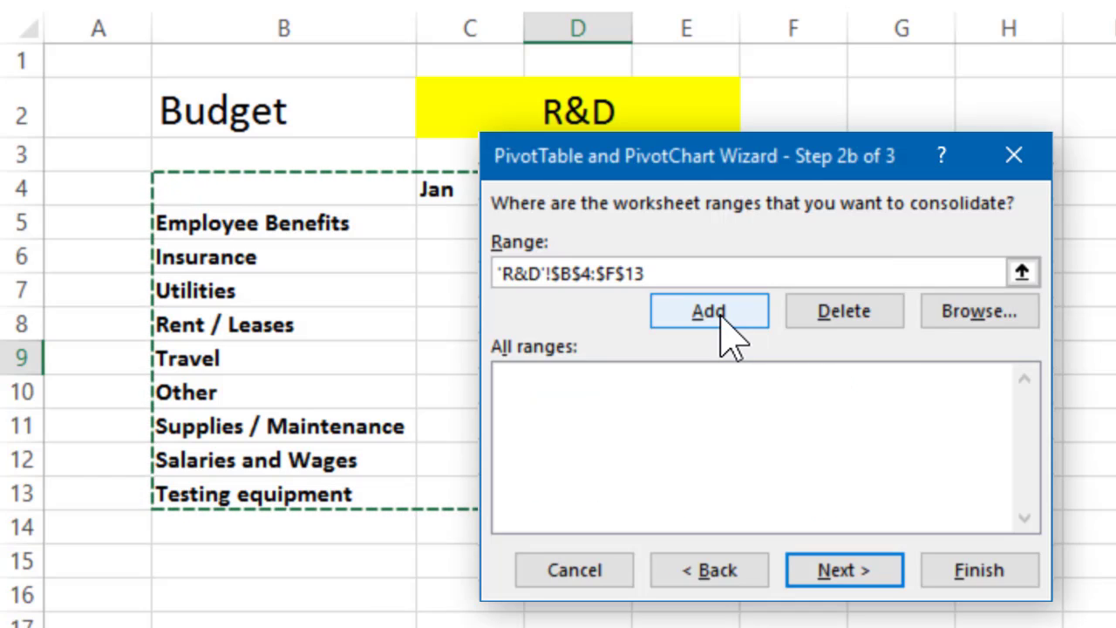
pyautogui.click(722, 318)
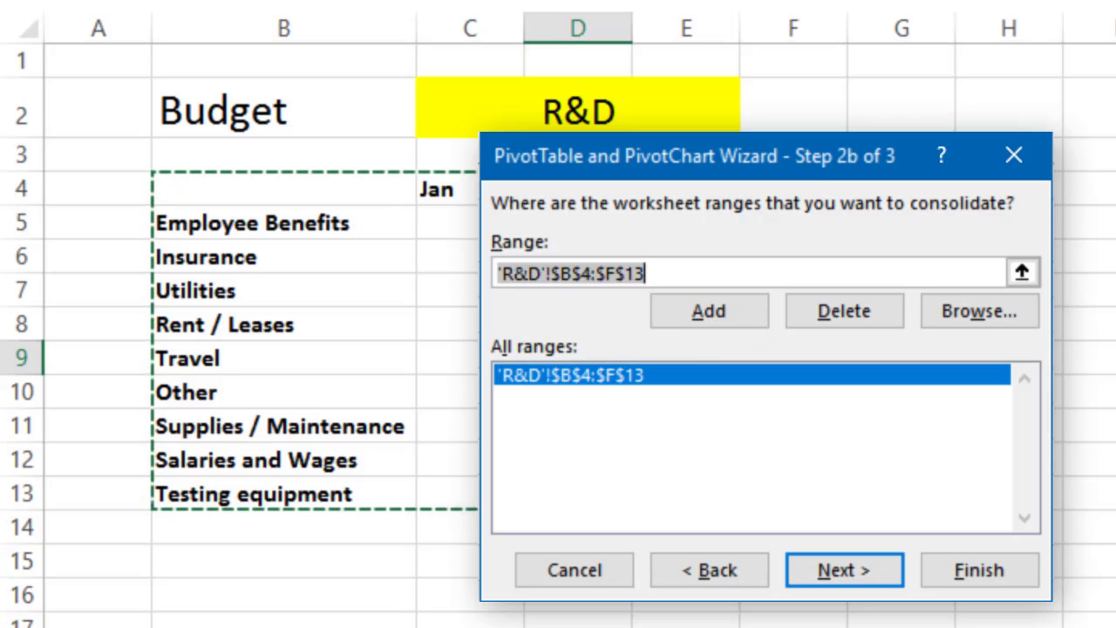
pyautogui.hotkey('ctrl', 'pagedown')
pyautogui.click(447, 324)
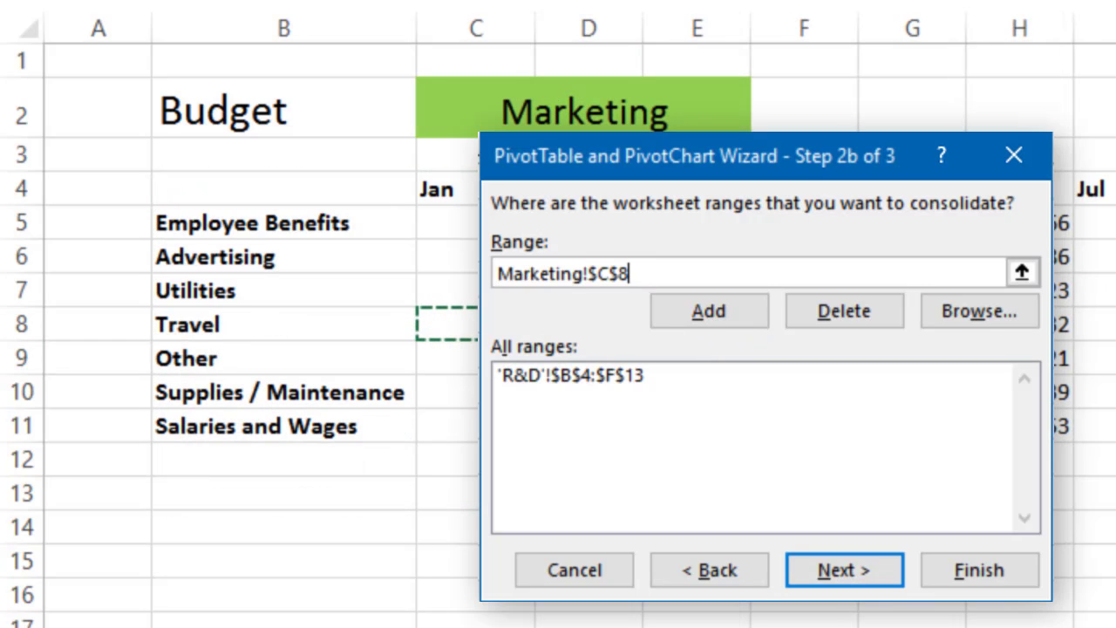
pyautogui.hotkey('ctrl', 'a')
pyautogui.click(727, 320)
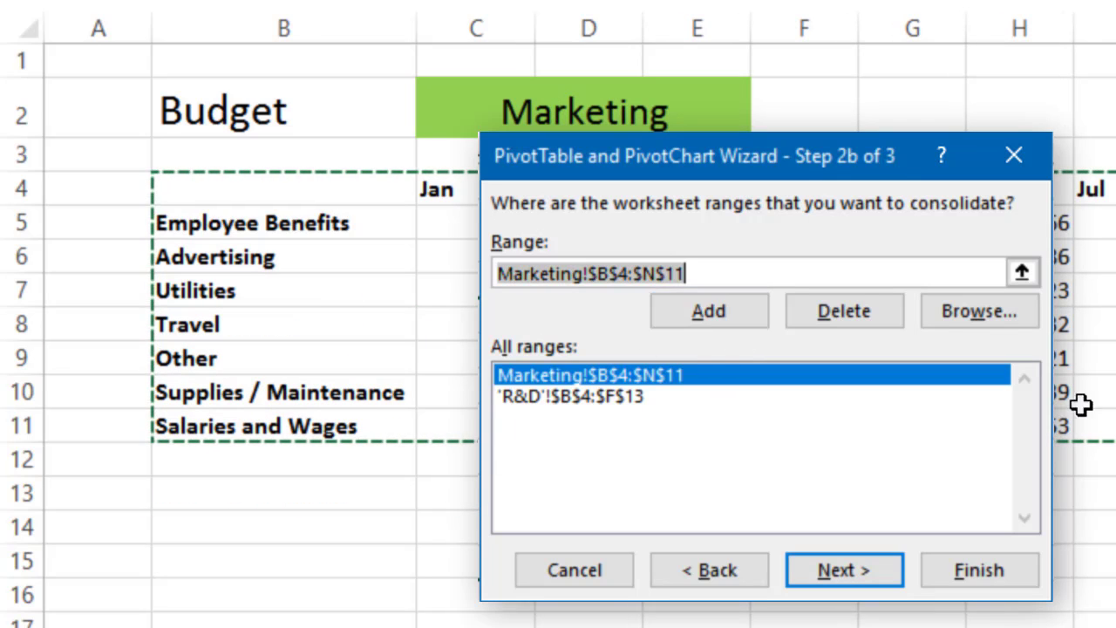
# Add the whole Production and Distribution tables to the All ranges list.
pyautogui.hotkey('ctrl', 'pagedown')
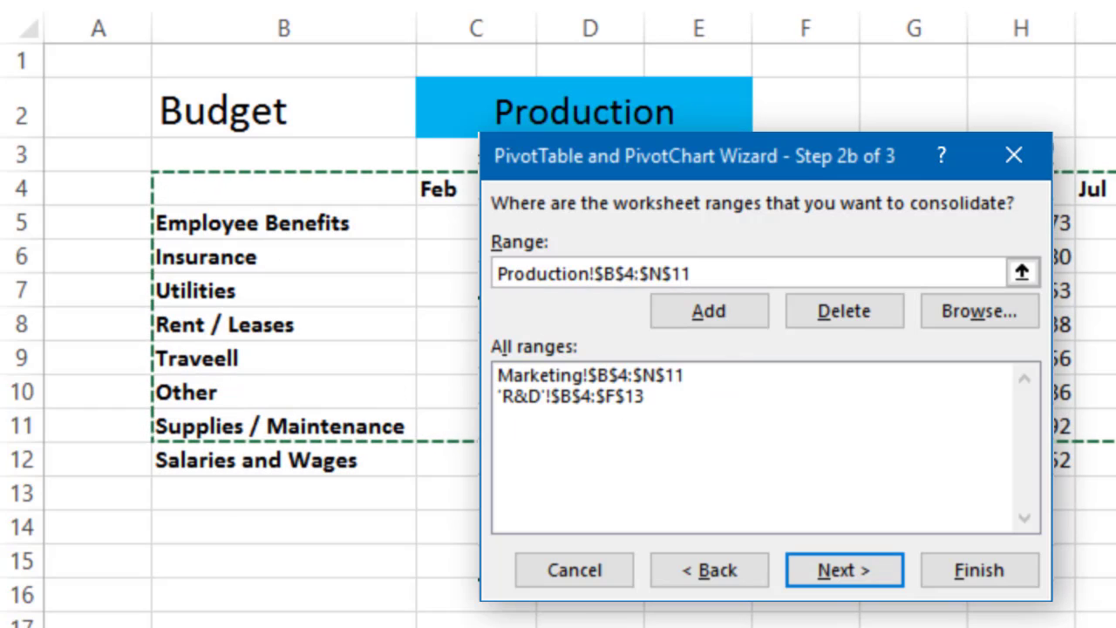
pyautogui.press('Down')
pyautogui.hotkey('ctrl', 'a')
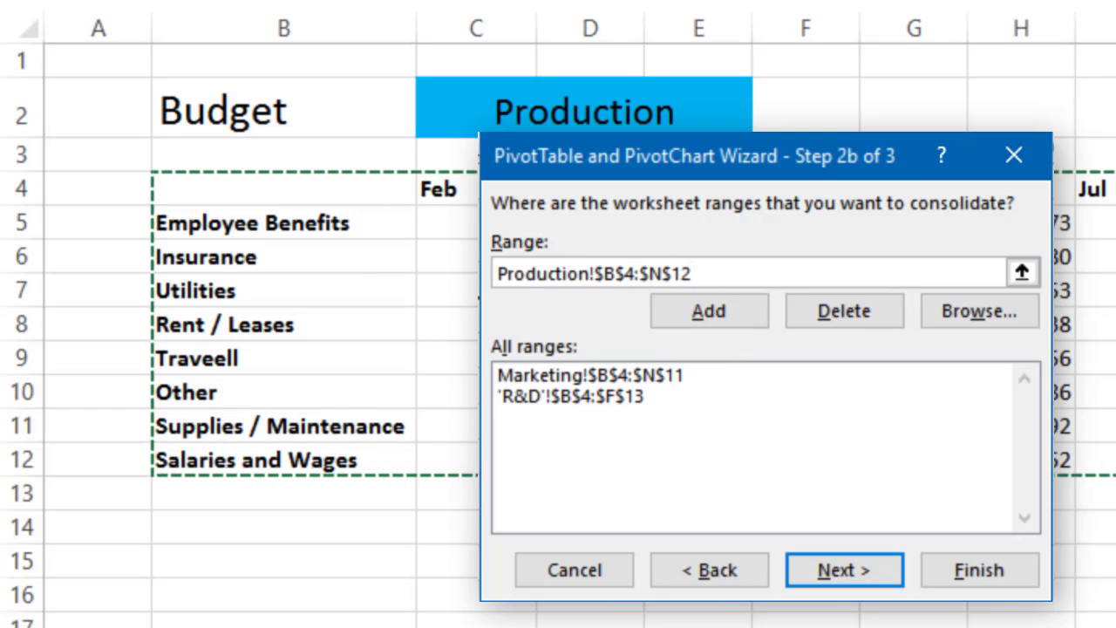
pyautogui.click(708, 307)
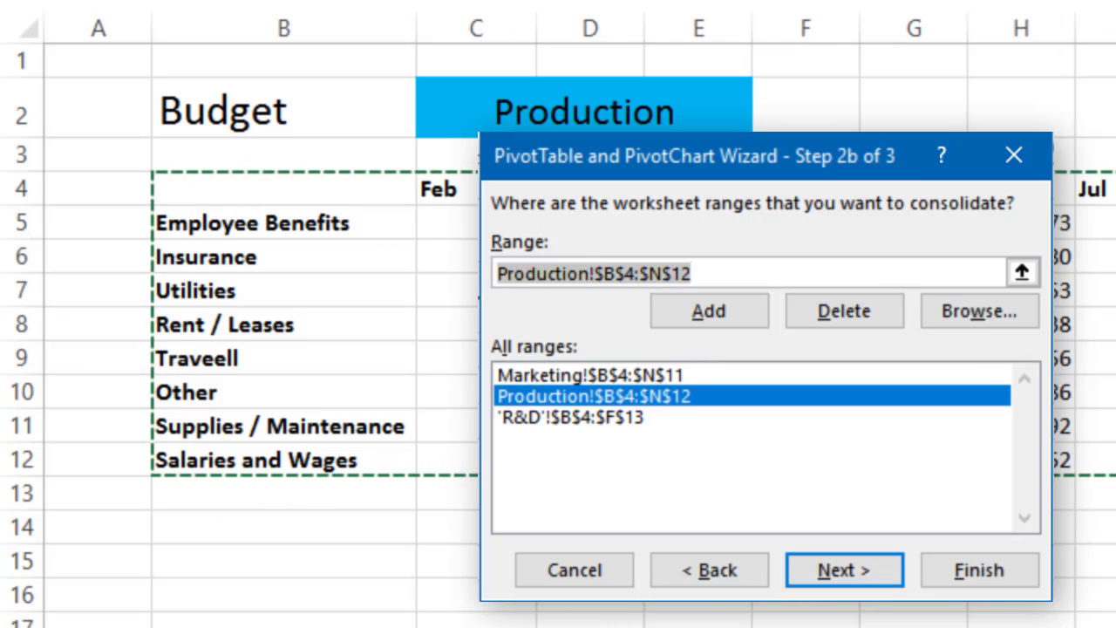
pyautogui.hotkey('ctrl', 'pagedown')
pyautogui.press('Down')
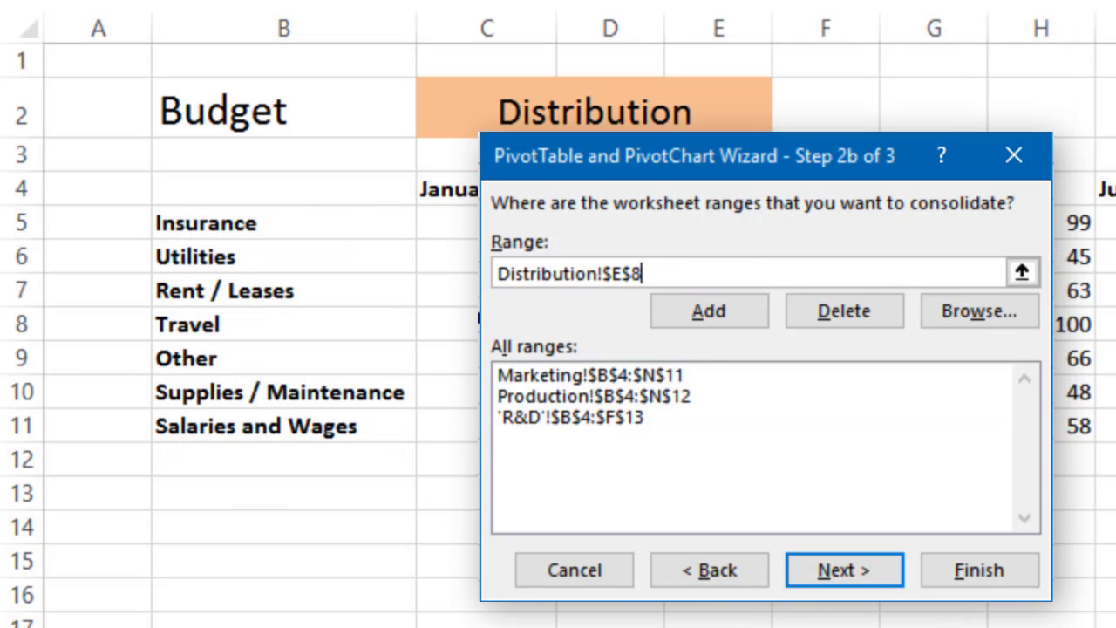
pyautogui.hotkey('ctrl', 'a')
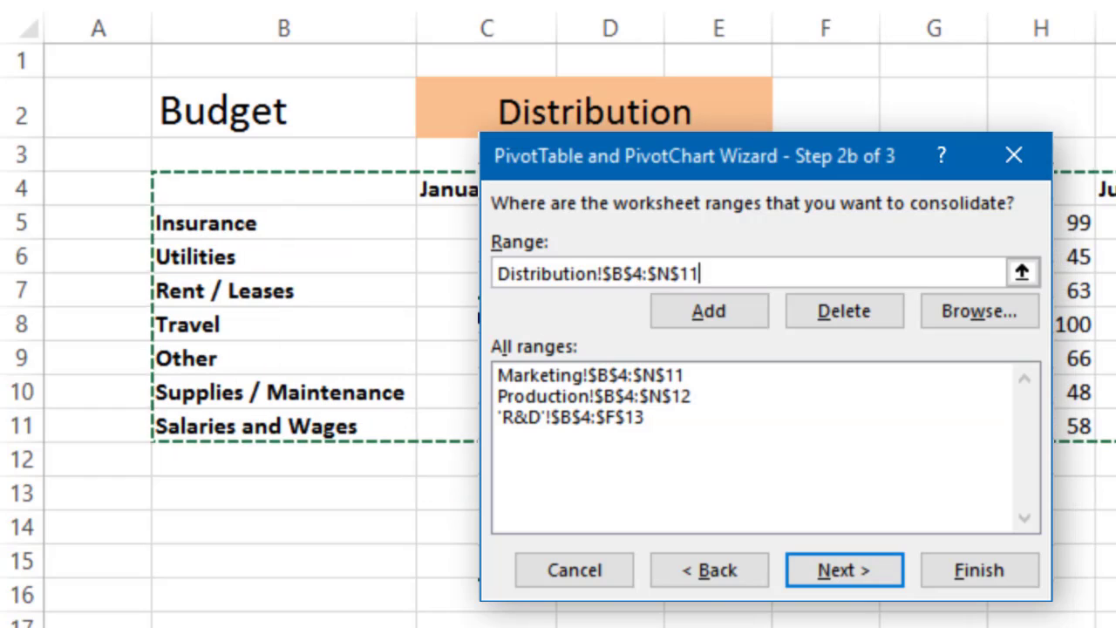
pyautogui.click(732, 322)
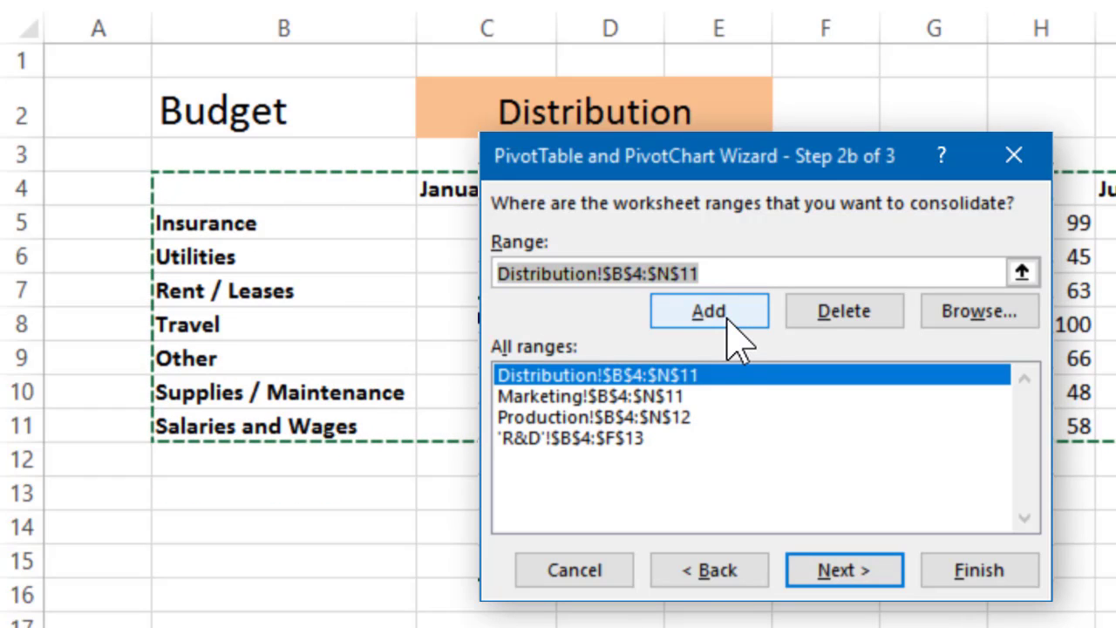
pyautogui.click(971, 571)
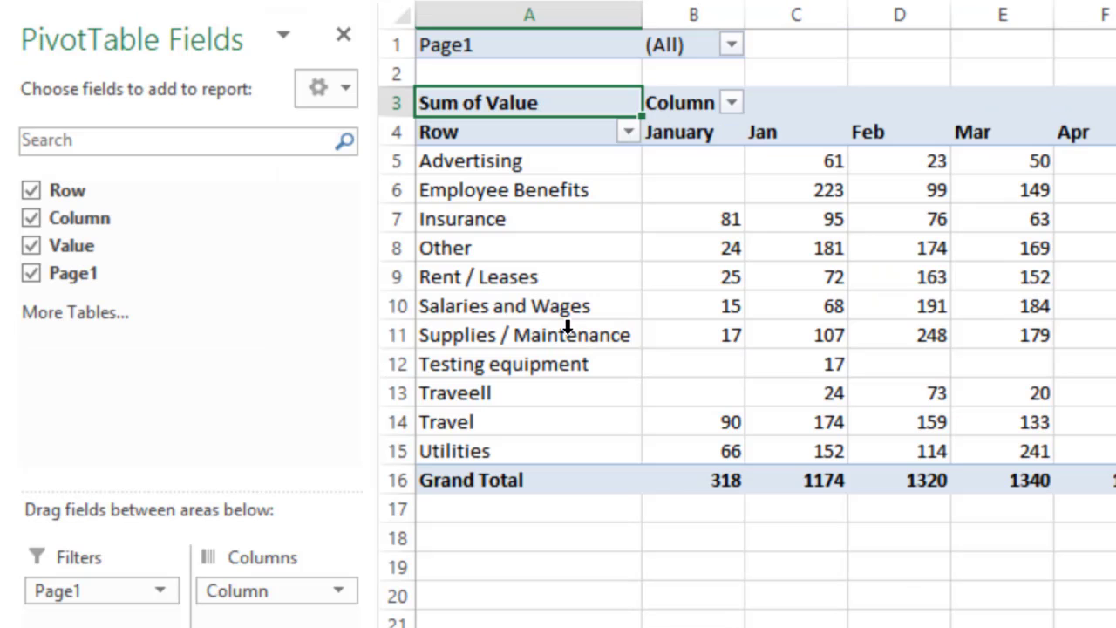
pyautogui.moveTo(520, 102); pyautogui.dragTo(515, 103)
pyautogui.moveTo(691, 137); pyautogui.dragTo(824, 135)
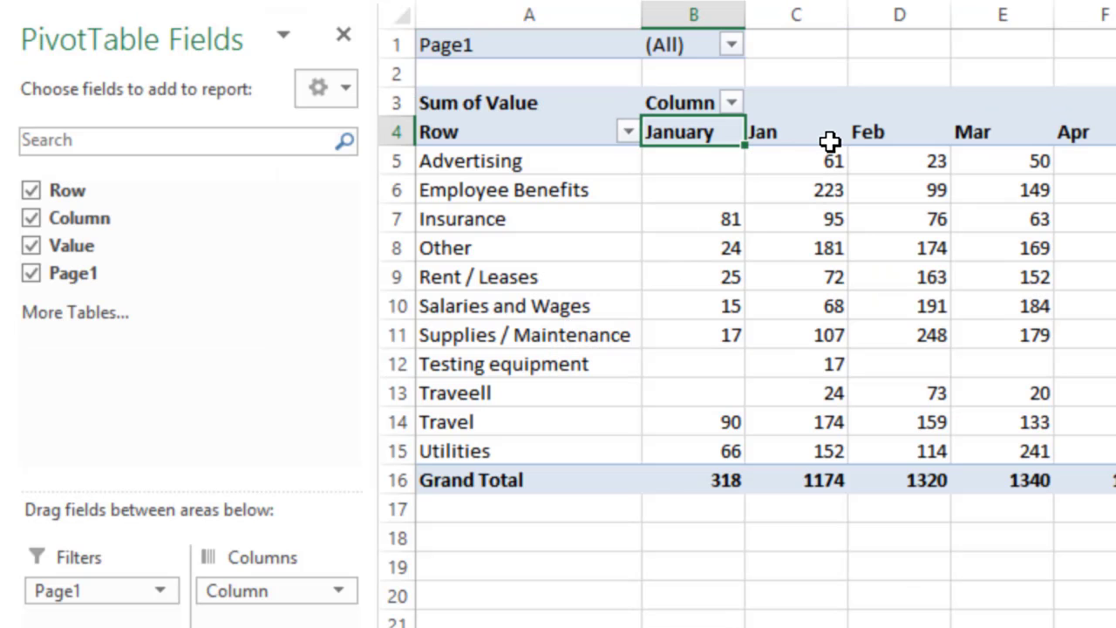
pyautogui.keyDown('shift'); pyautogui.click(820, 135); pyautogui.keyUp('shift')
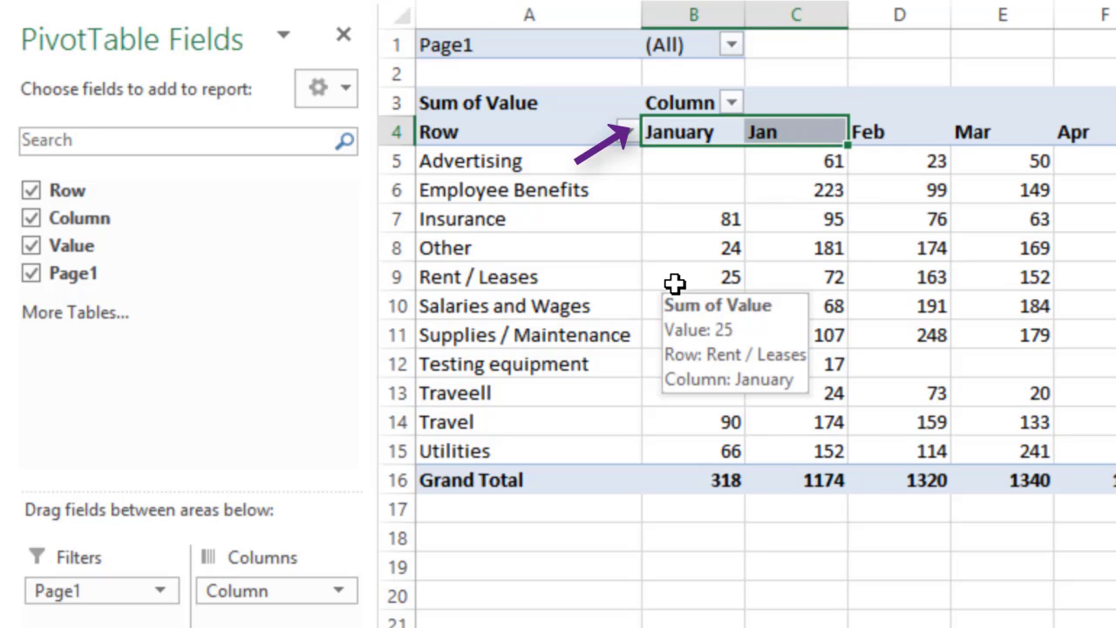
pyautogui.click(547, 398)
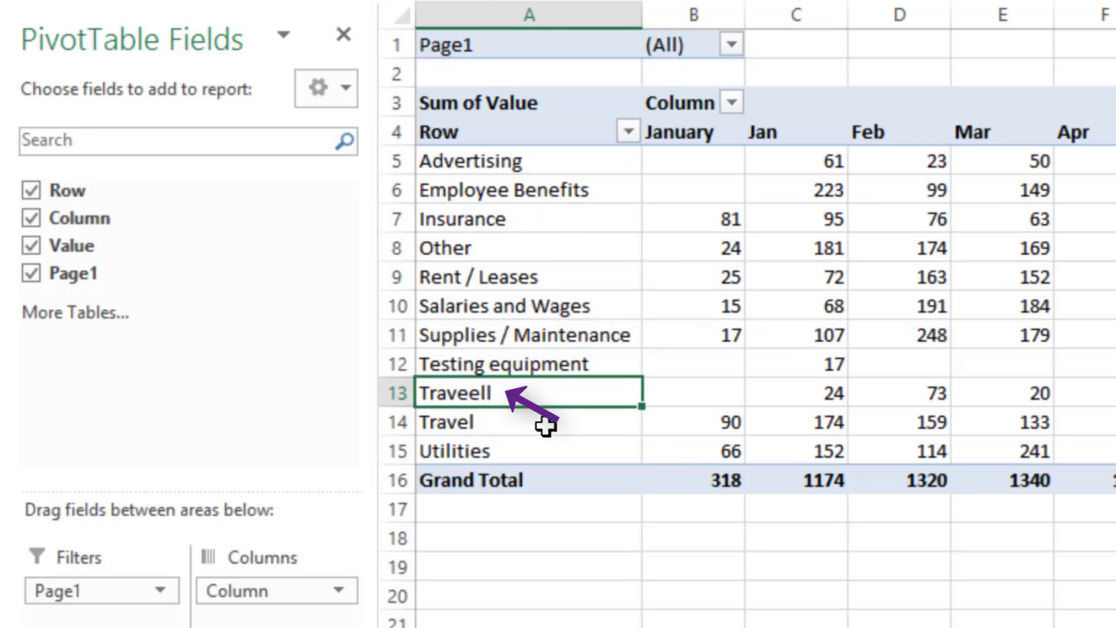
pyautogui.keyDown('shift'); pyautogui.click(542, 425); pyautogui.keyUp('shift')
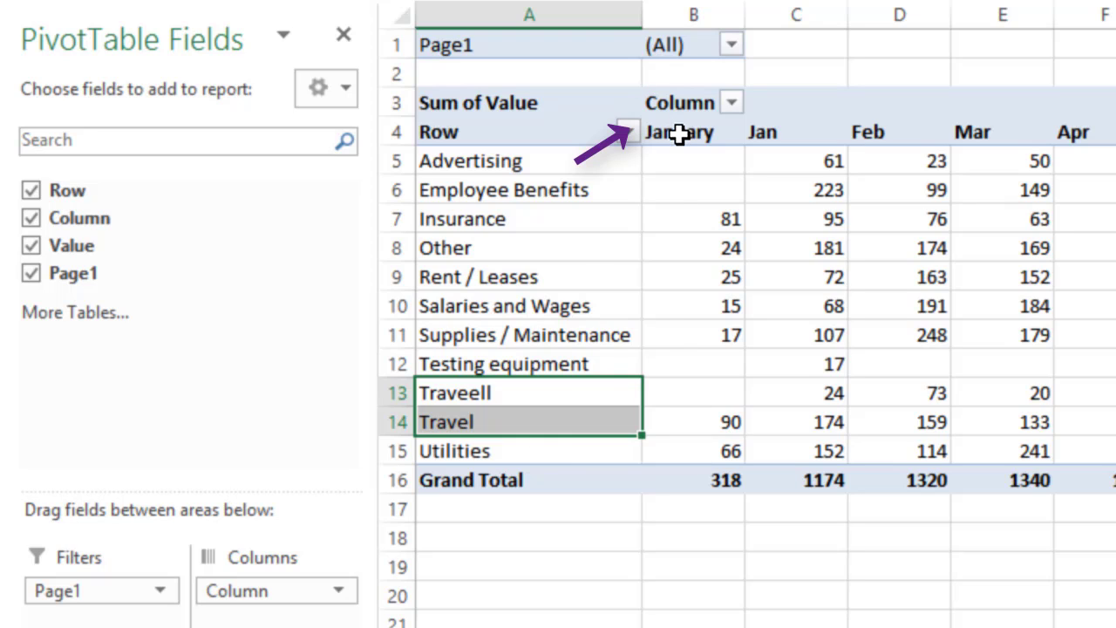
# Group the January and Jan headers as 'Jan' and remove the original Column field.
pyautogui.moveTo(741, 133); pyautogui.dragTo(776, 139)
pyautogui.rightClick(787, 130)
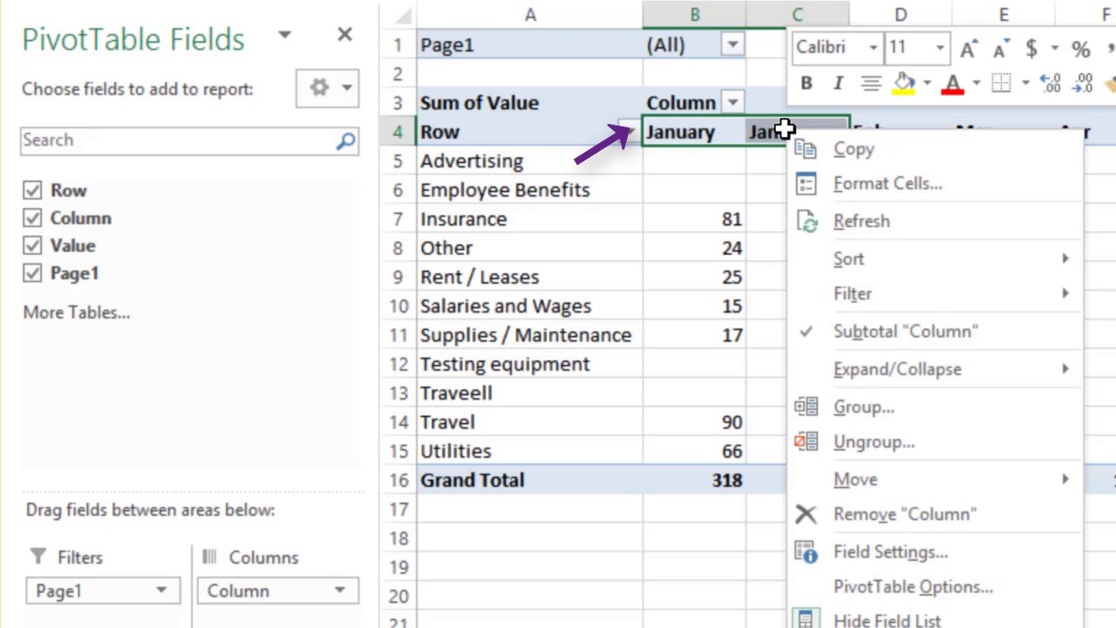
pyautogui.click(863, 408)
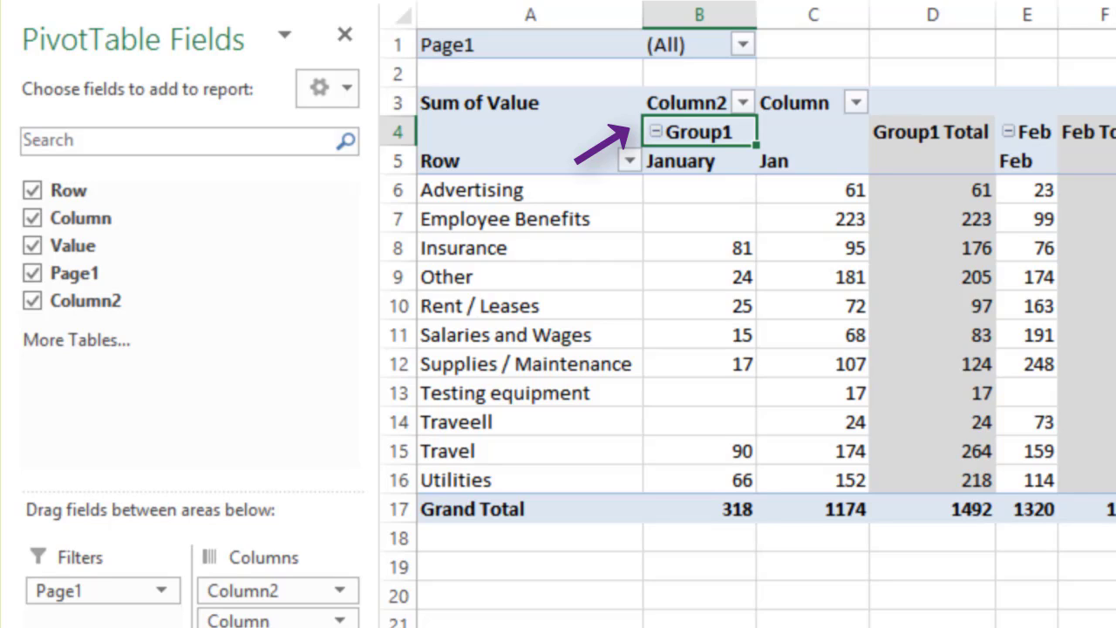
pyautogui.write('Jan')
pyautogui.press('Delete')
pyautogui.press('Return')
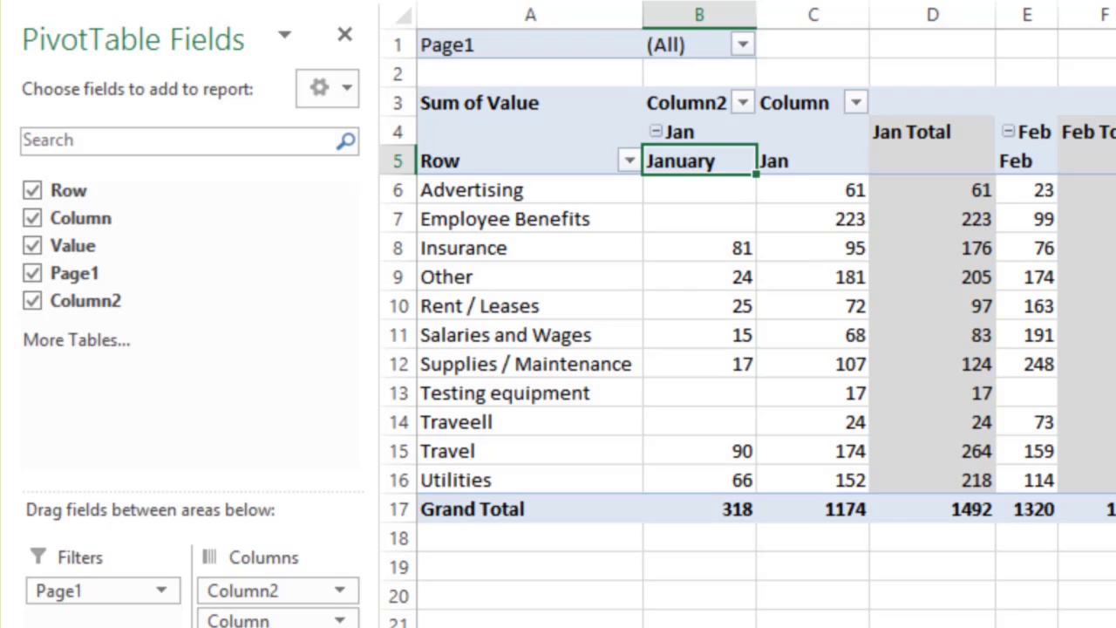
pyautogui.rightClick(815, 111)
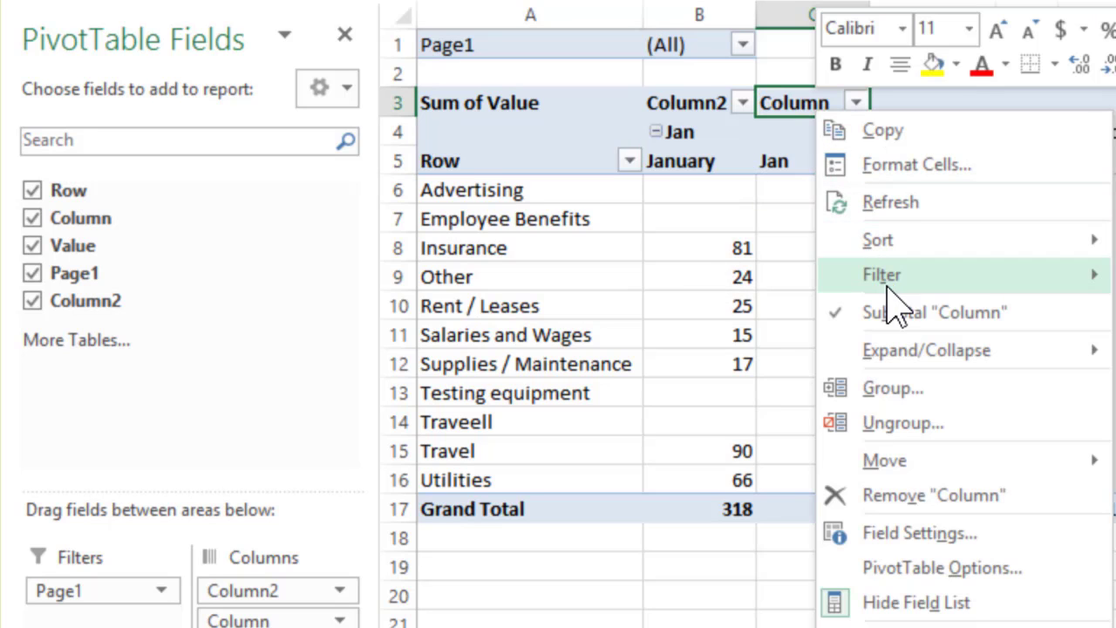
pyautogui.click(842, 494)
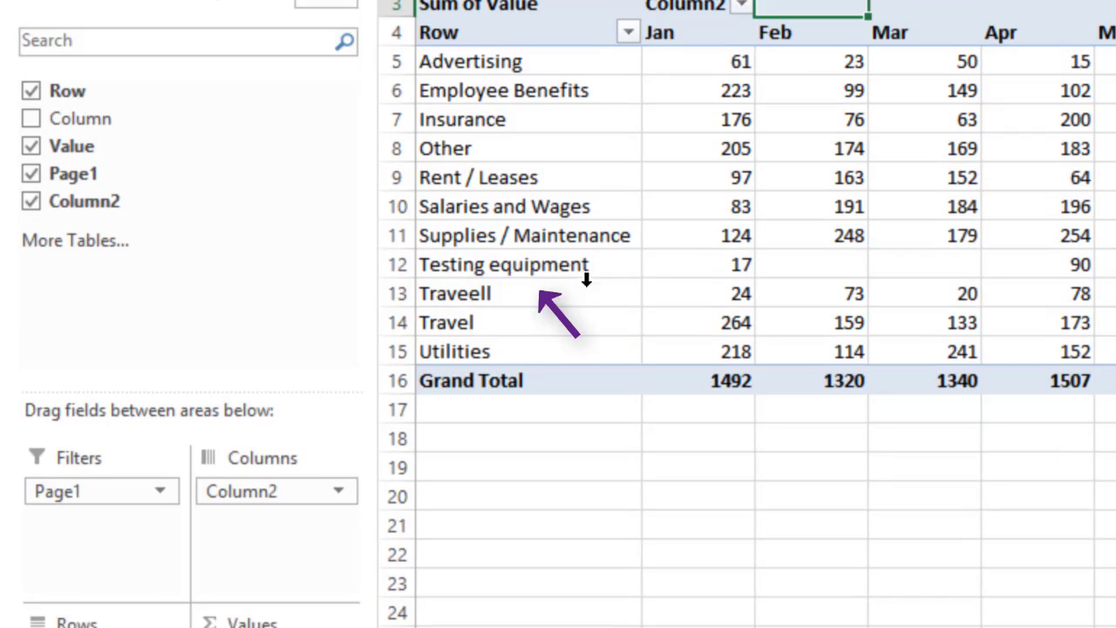
# Group Traveell and Travel as 'Travel' with subtotals hidden, then remove the Row field.
pyautogui.moveTo(569, 394); pyautogui.dragTo(567, 410)
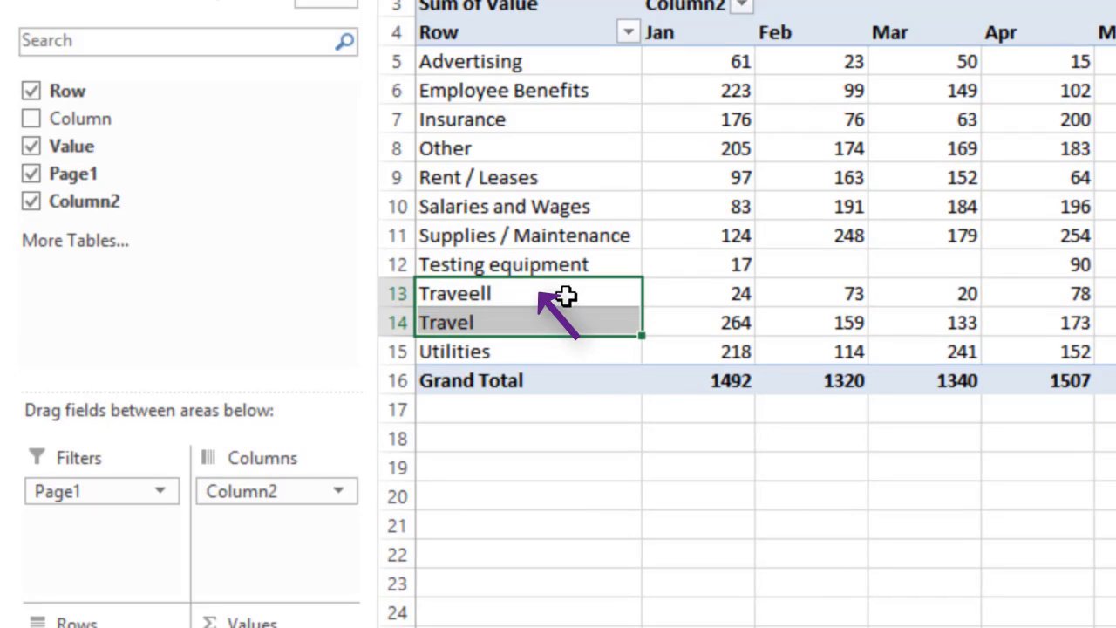
pyautogui.rightClick(567, 296)
pyautogui.click(743, 578)
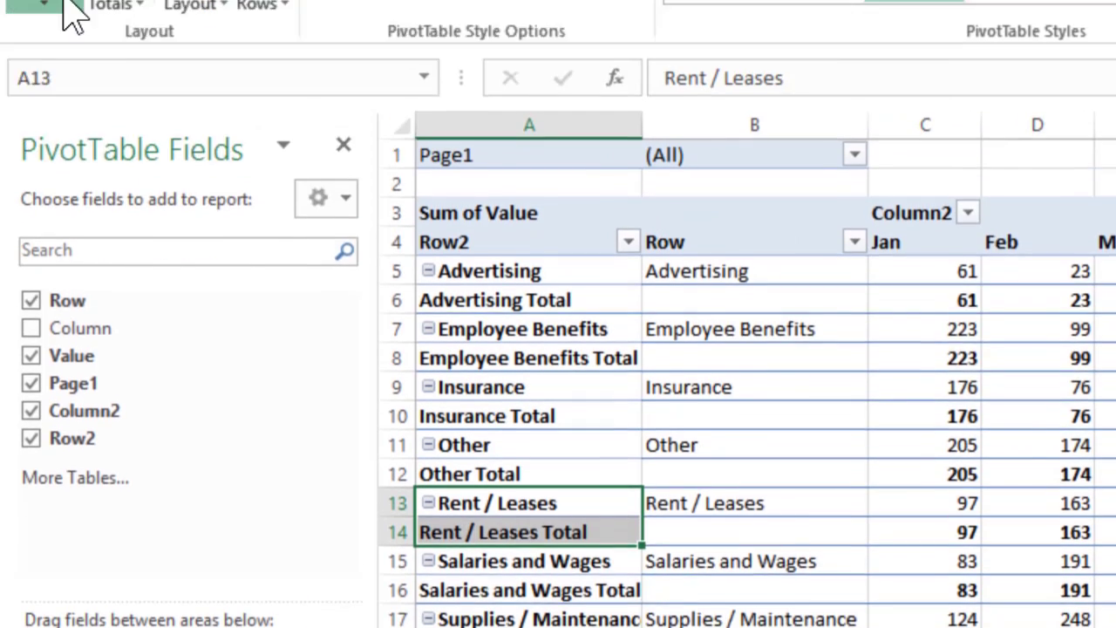
pyautogui.click(45, 105)
pyautogui.click(137, 197)
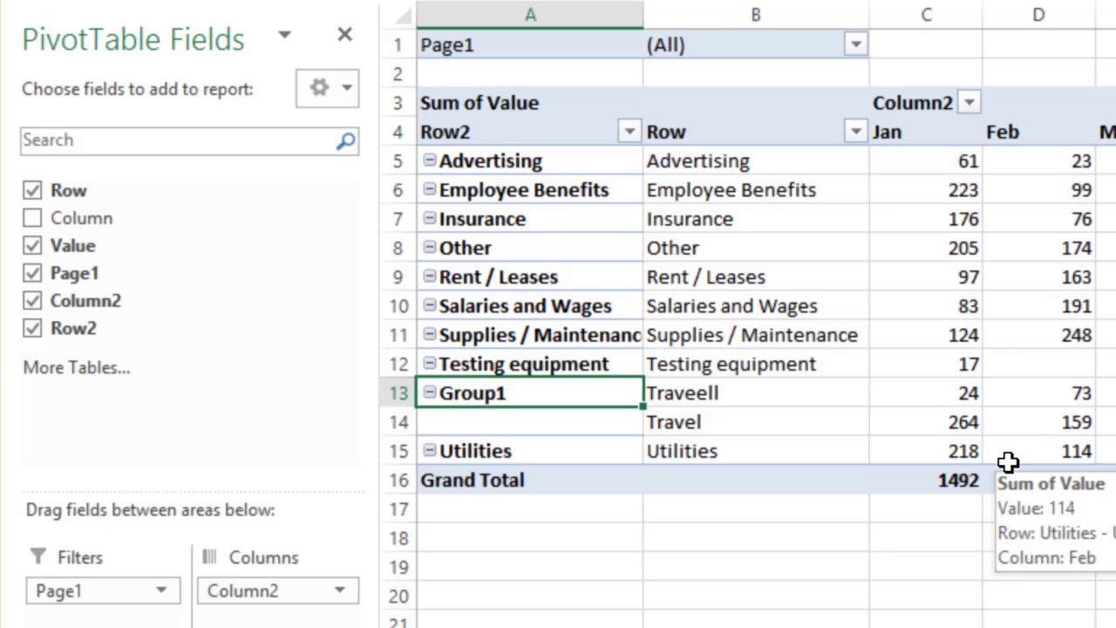
pyautogui.write('Travel')
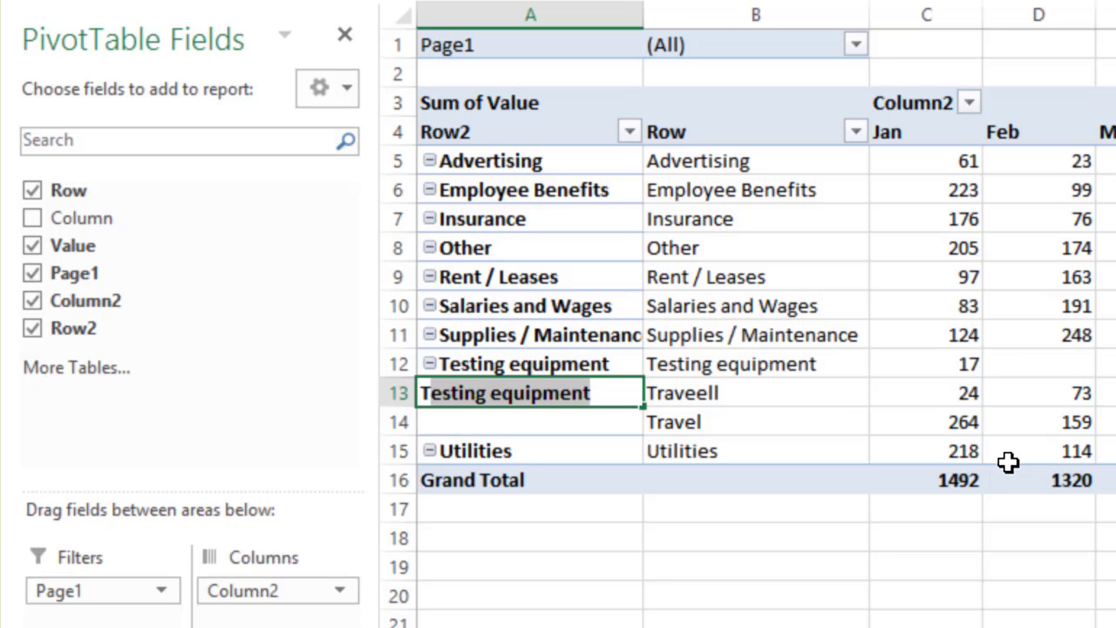
pyautogui.press('Return')
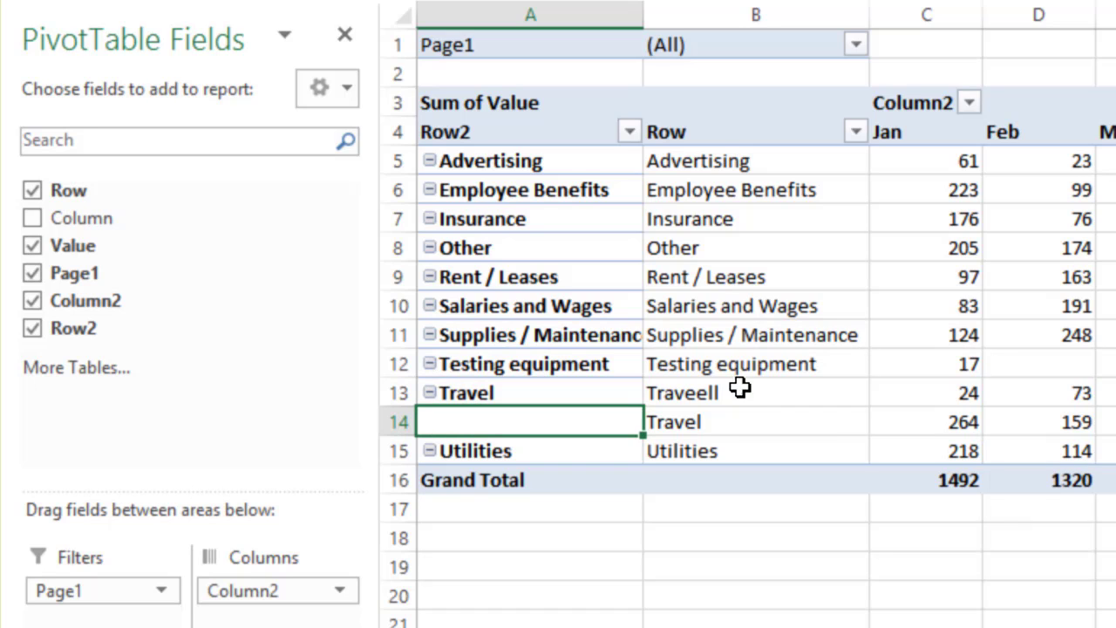
pyautogui.rightClick(716, 136)
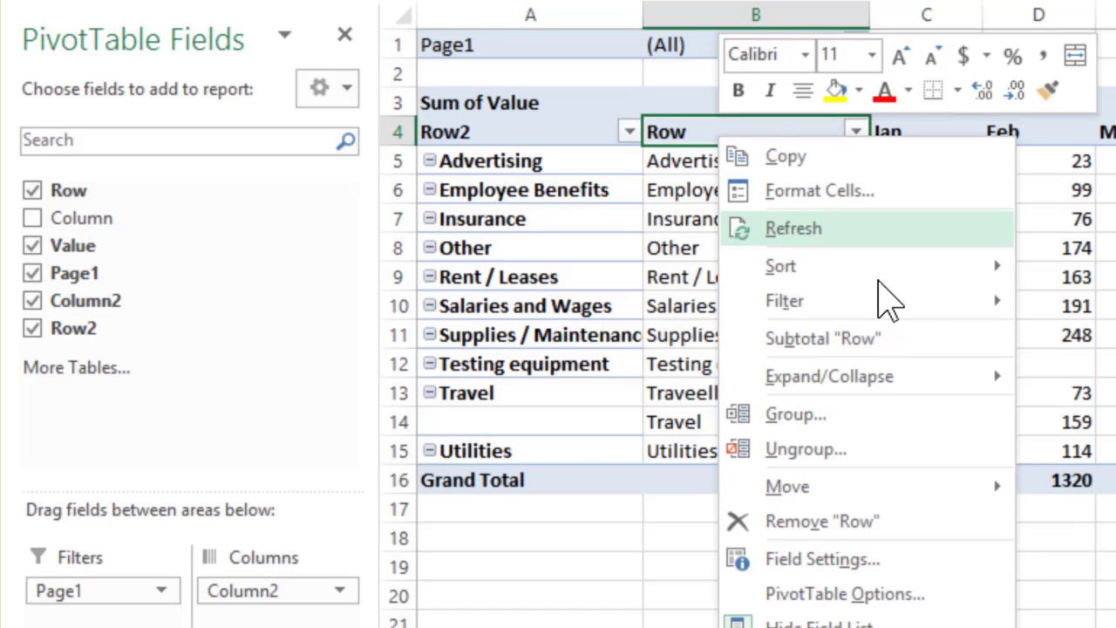
pyautogui.click(823, 522)
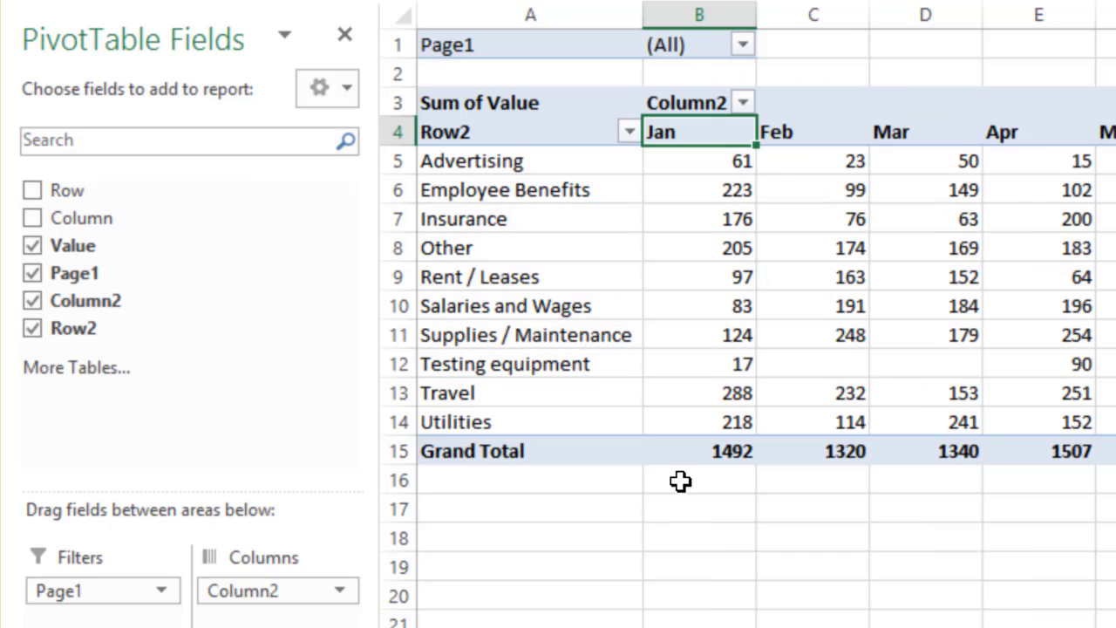
pyautogui.moveTo(849, 272)
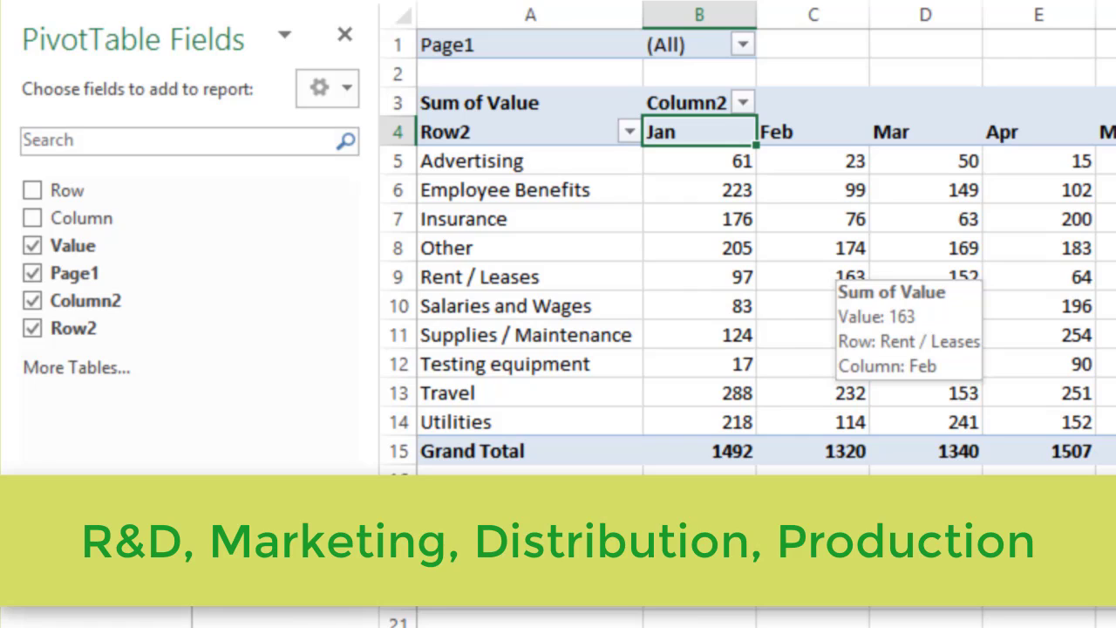
pyautogui.click(742, 276)
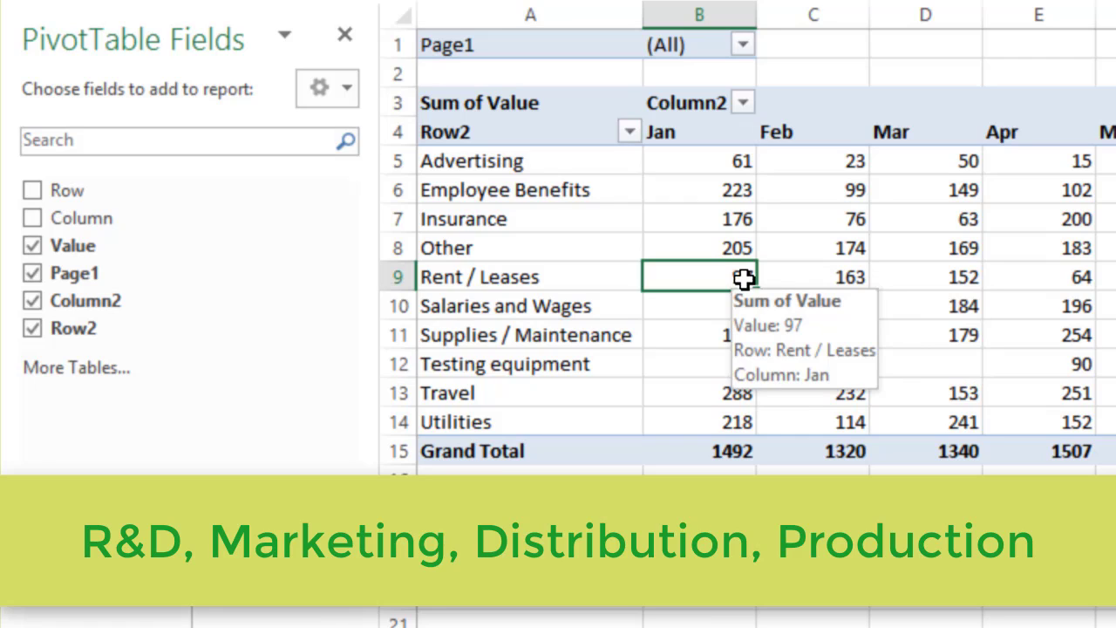
pyautogui.click(742, 48)
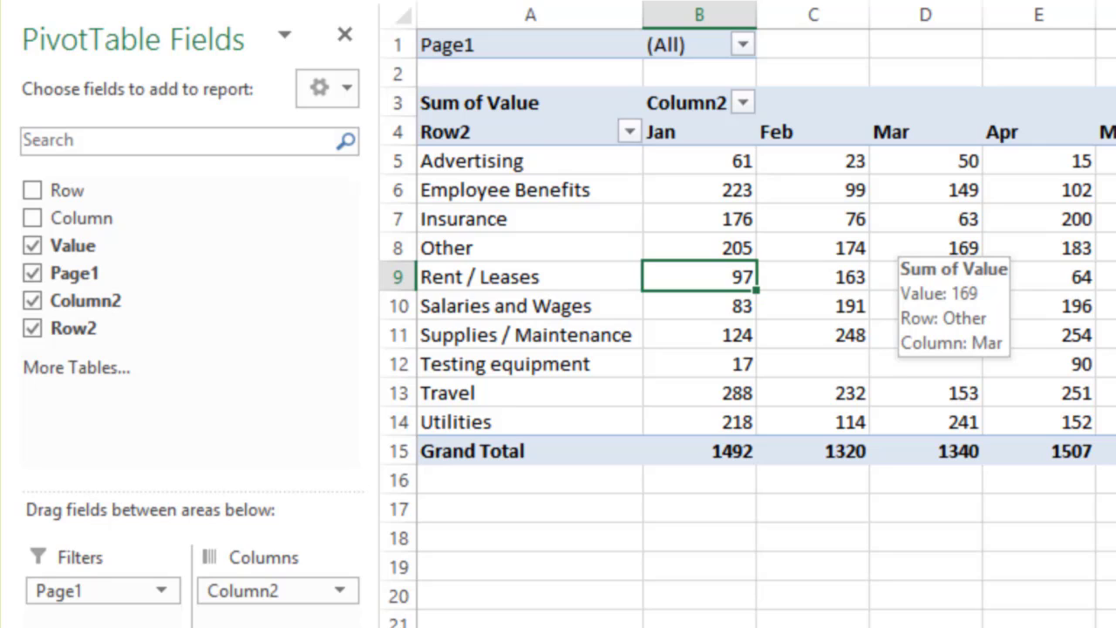
# Reopen the wizard, go back, choose 'I will create the page fields' and set 1 page field.
pyautogui.hotkey('alt', 'd')
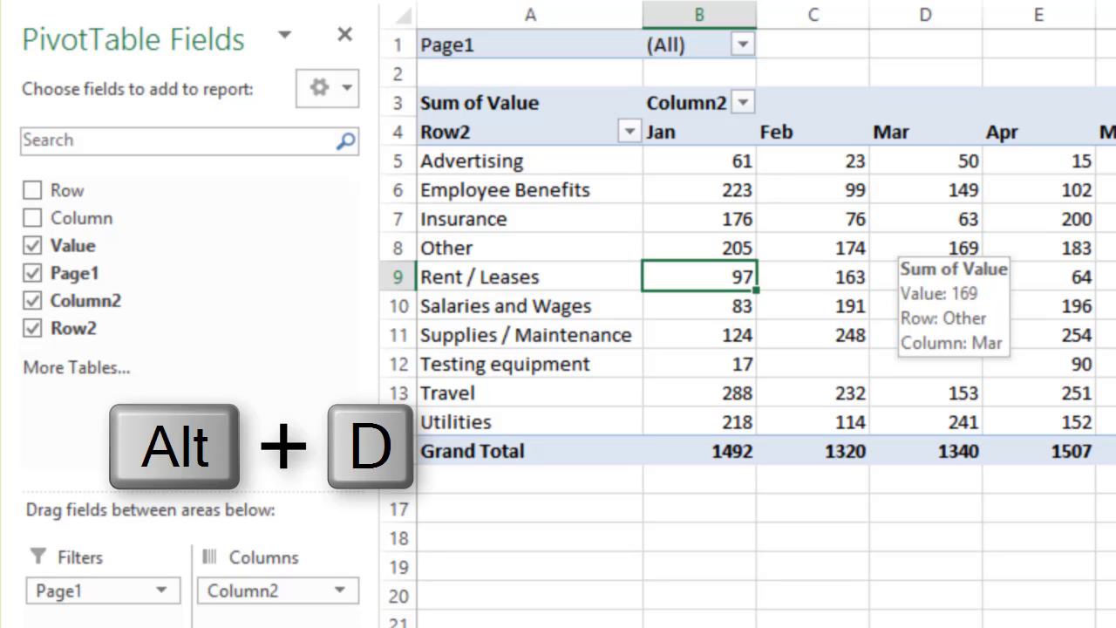
pyautogui.press('p')
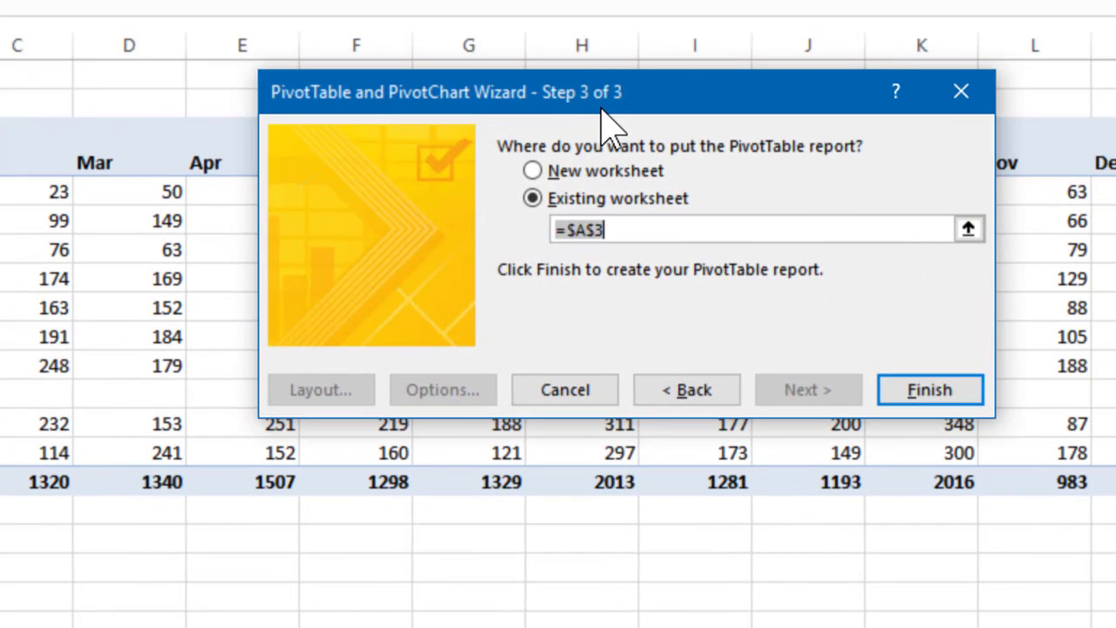
pyautogui.click(686, 397)
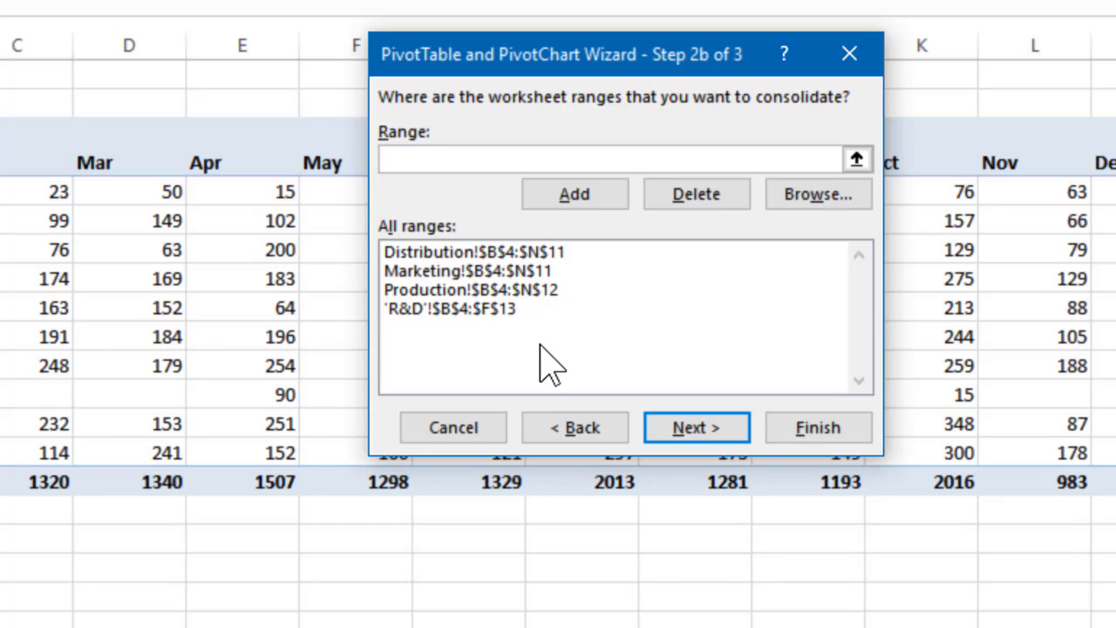
pyautogui.click(565, 436)
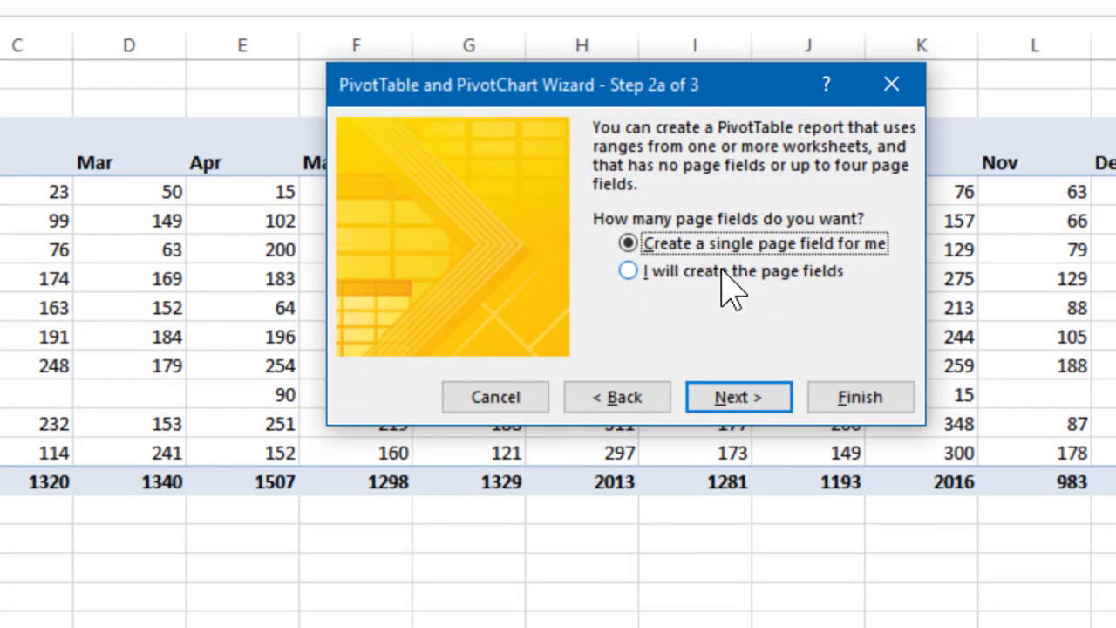
pyautogui.click(729, 277)
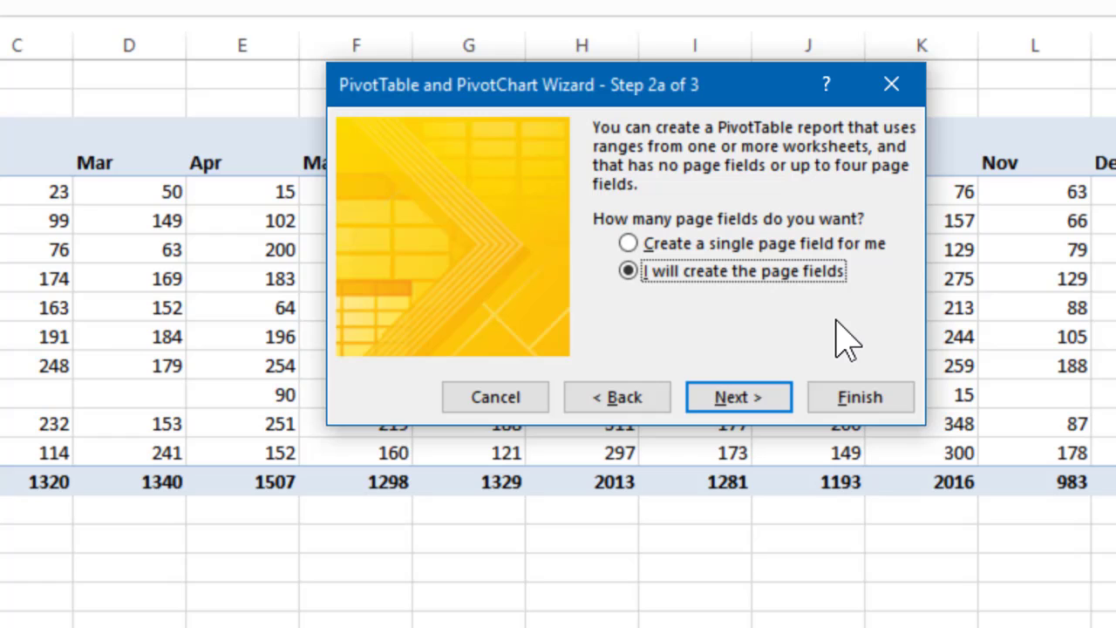
pyautogui.click(767, 399)
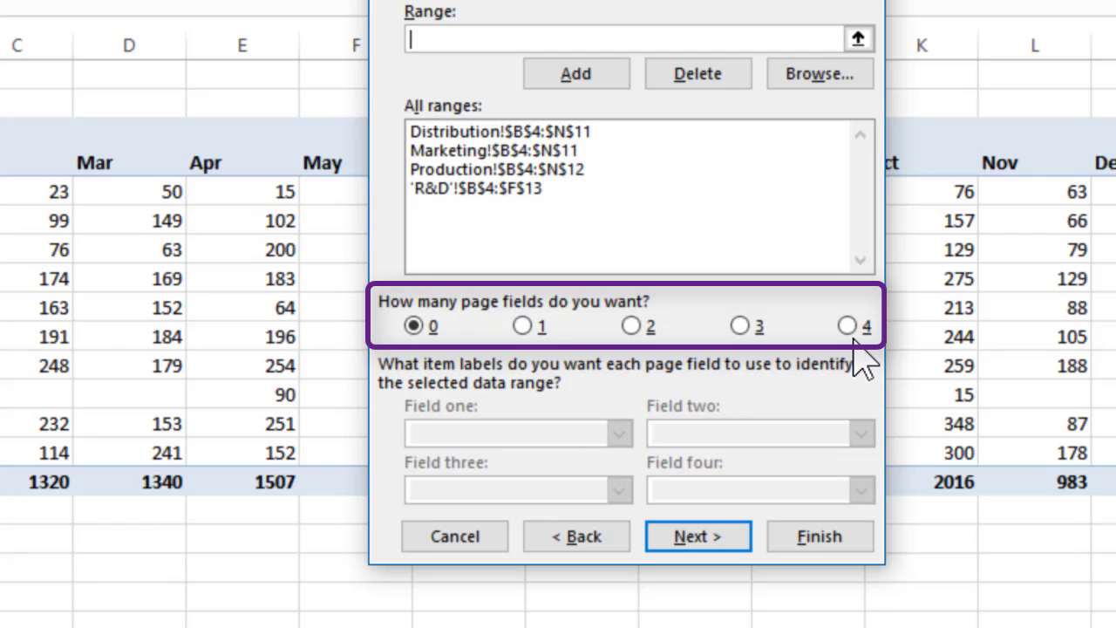
pyautogui.click(520, 324)
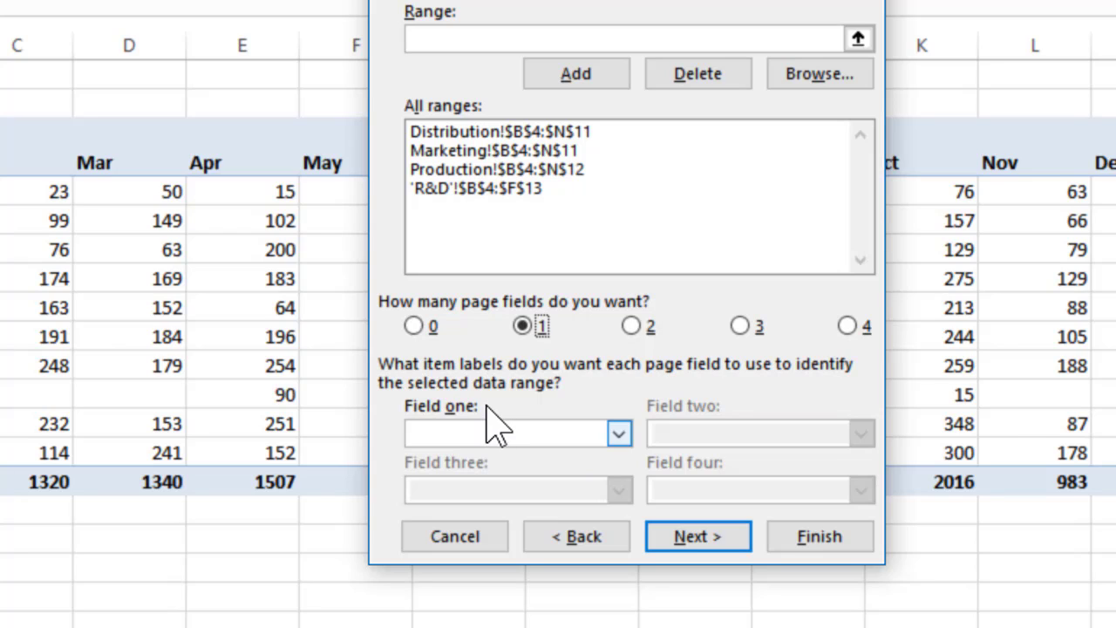
# Label the Distribution range 'Dist' and the Marketing range 'Mktg' in Field one.
pyautogui.click(475, 135)
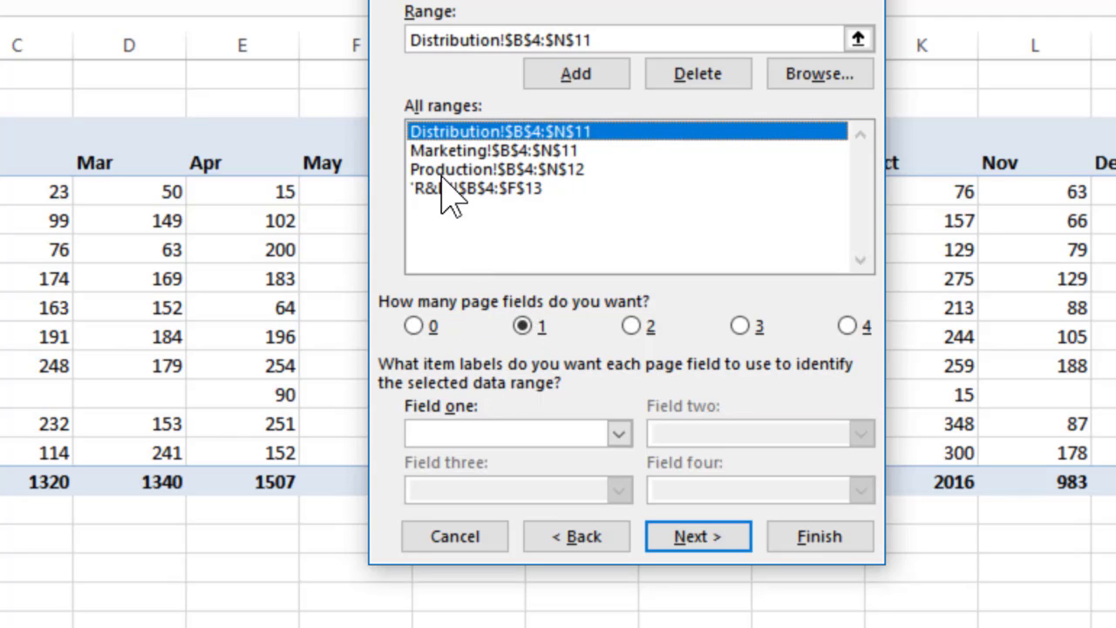
pyautogui.click(475, 436)
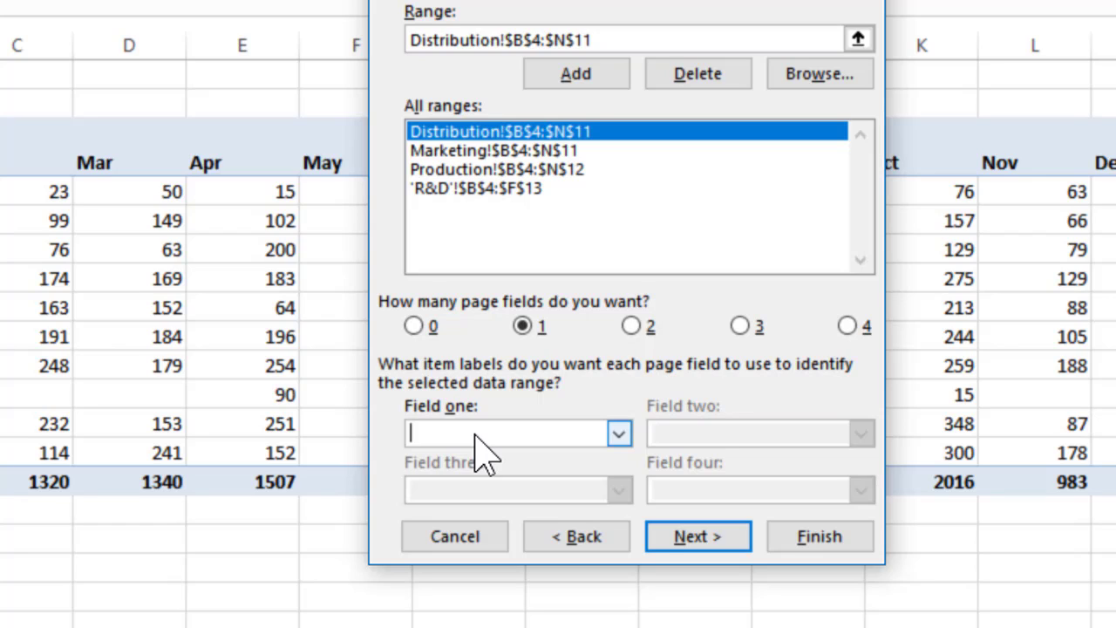
pyautogui.click(494, 153)
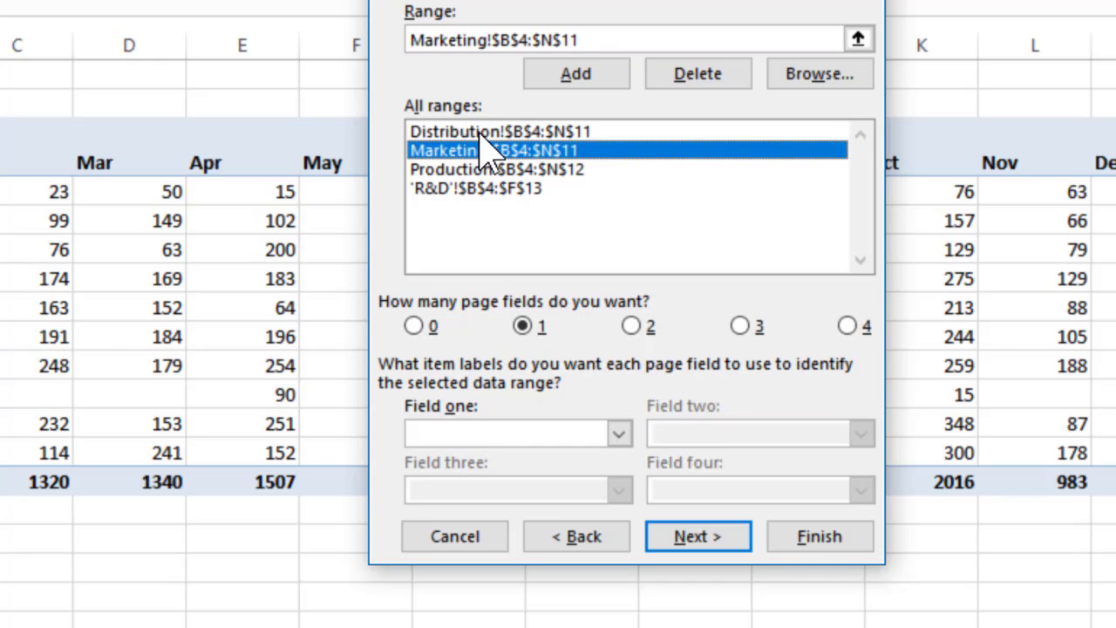
pyautogui.click(487, 132)
pyautogui.click(436, 433)
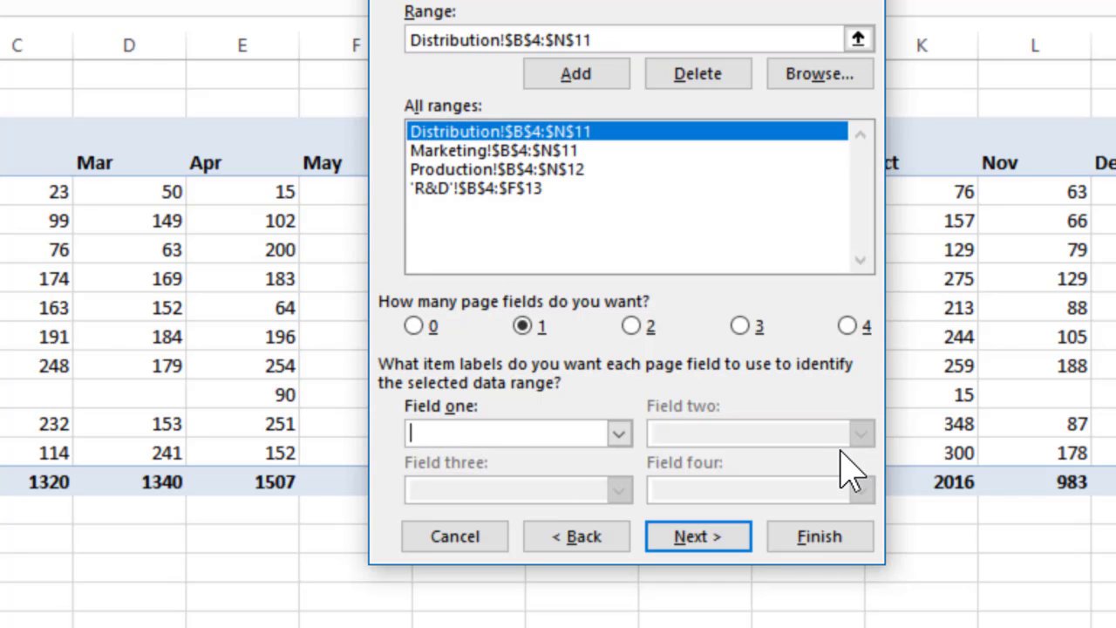
pyautogui.write('Dist')
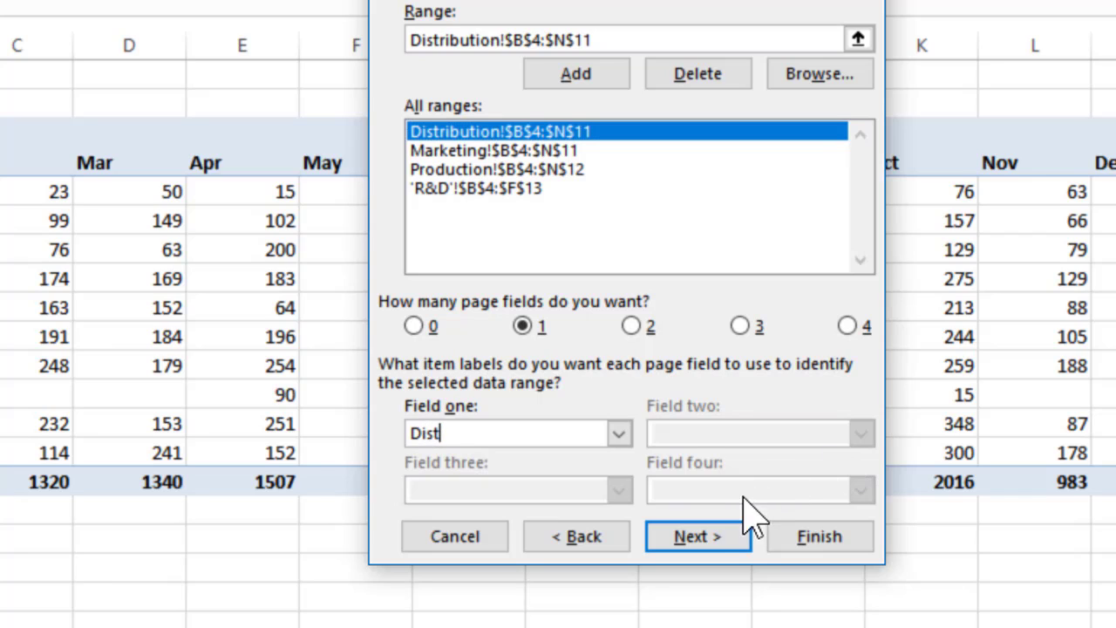
pyautogui.click(478, 150)
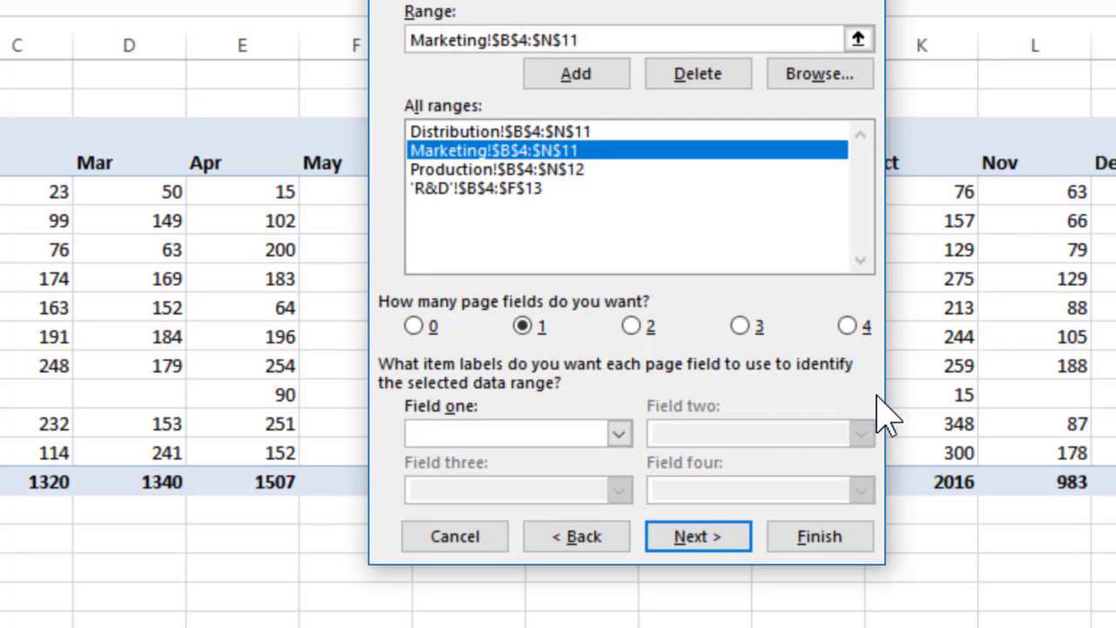
pyautogui.write('Mktg')
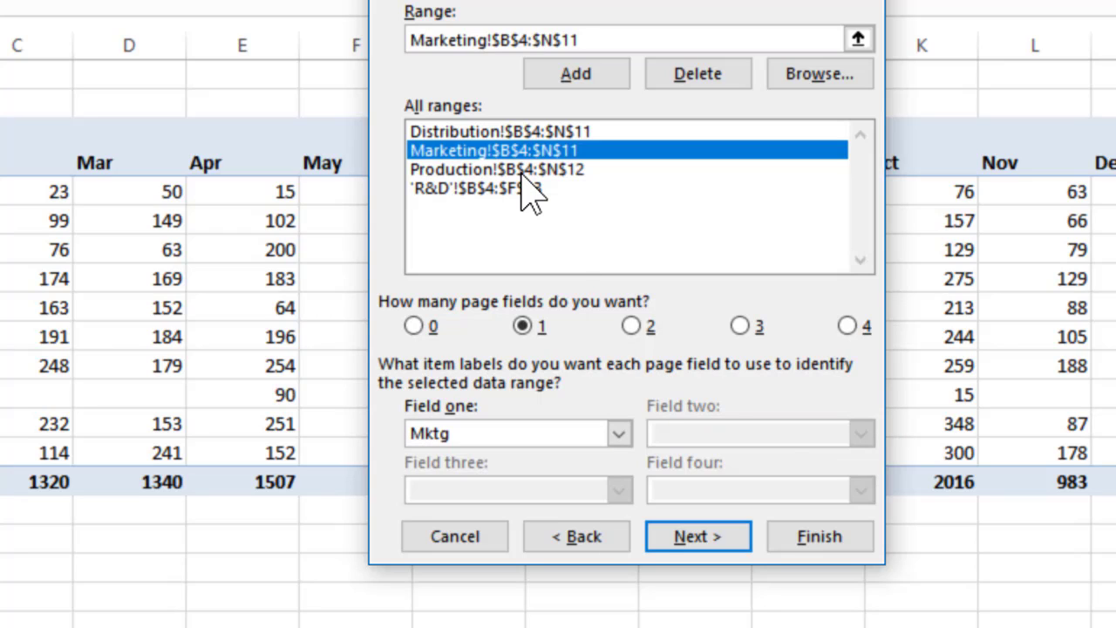
# Label the Production range 'Prod' and the R&D range 'R&D' in Field one.
pyautogui.click(522, 171)
pyautogui.click(473, 436)
pyautogui.write('Prod')
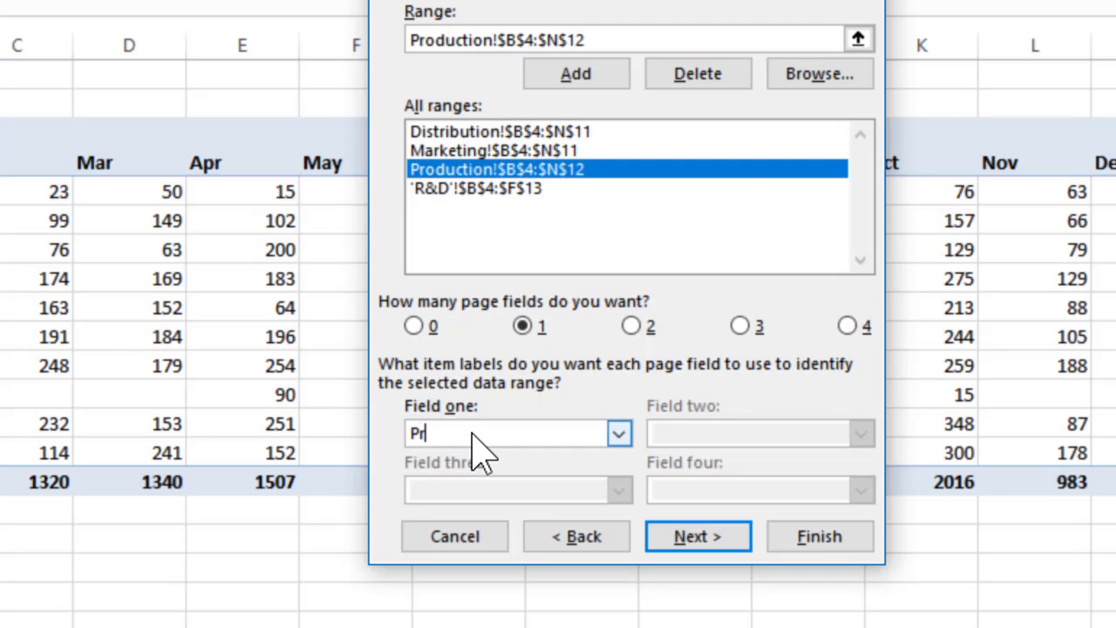
pyautogui.click(497, 188)
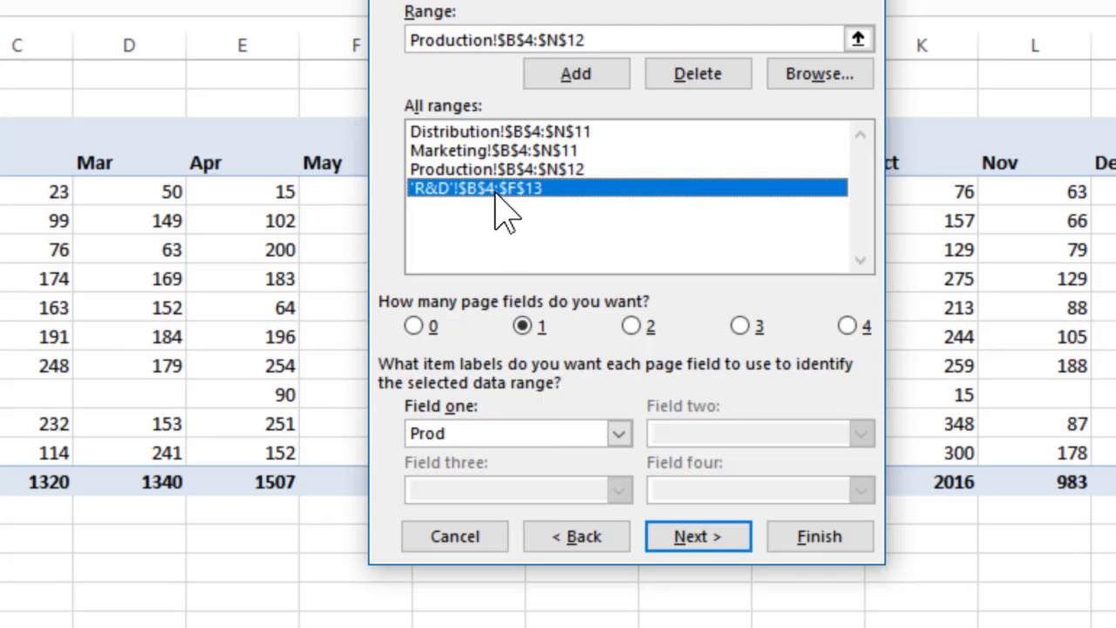
pyautogui.click(474, 437)
pyautogui.write('R&D')
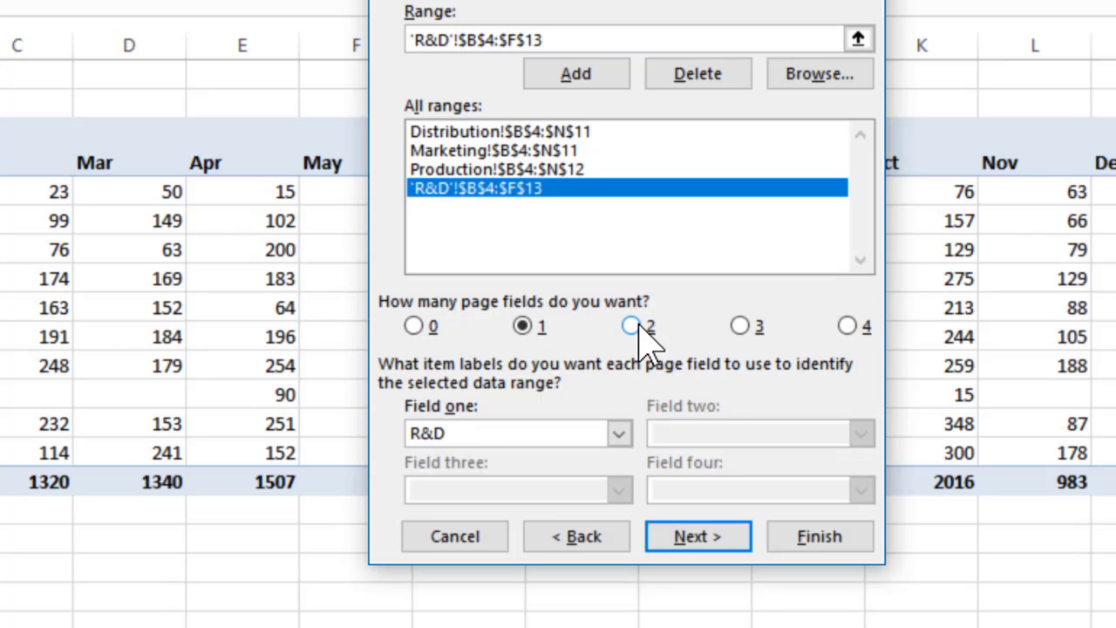
# Switch to 2 page fields and tag Distribution and Marketing as 'Ext' in Field two.
pyautogui.click(638, 331)
pyautogui.click(793, 436)
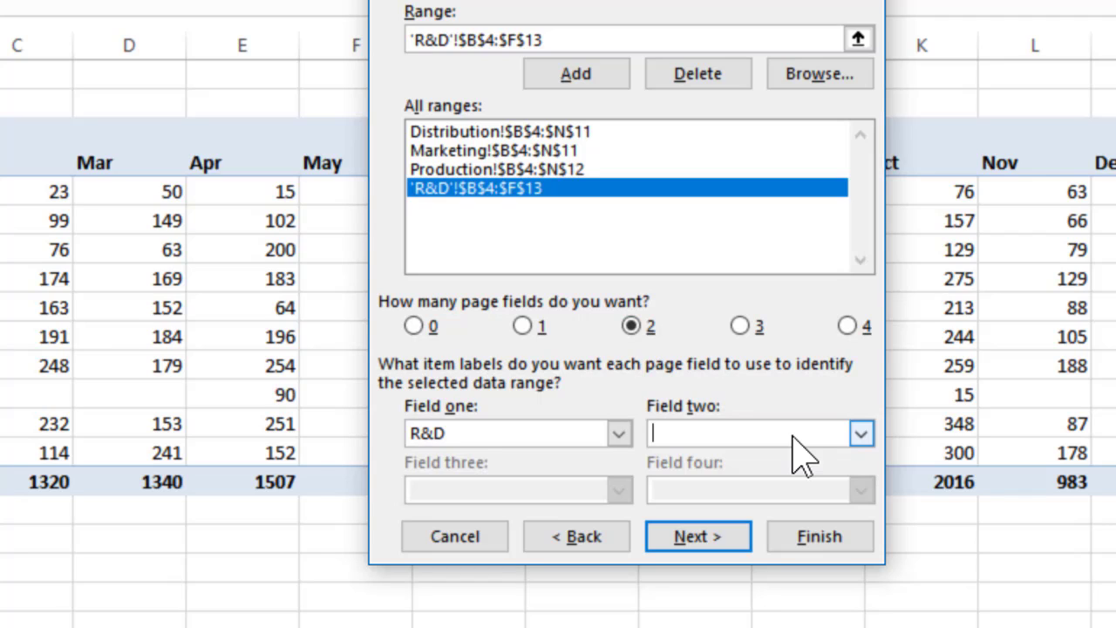
pyautogui.click(478, 133)
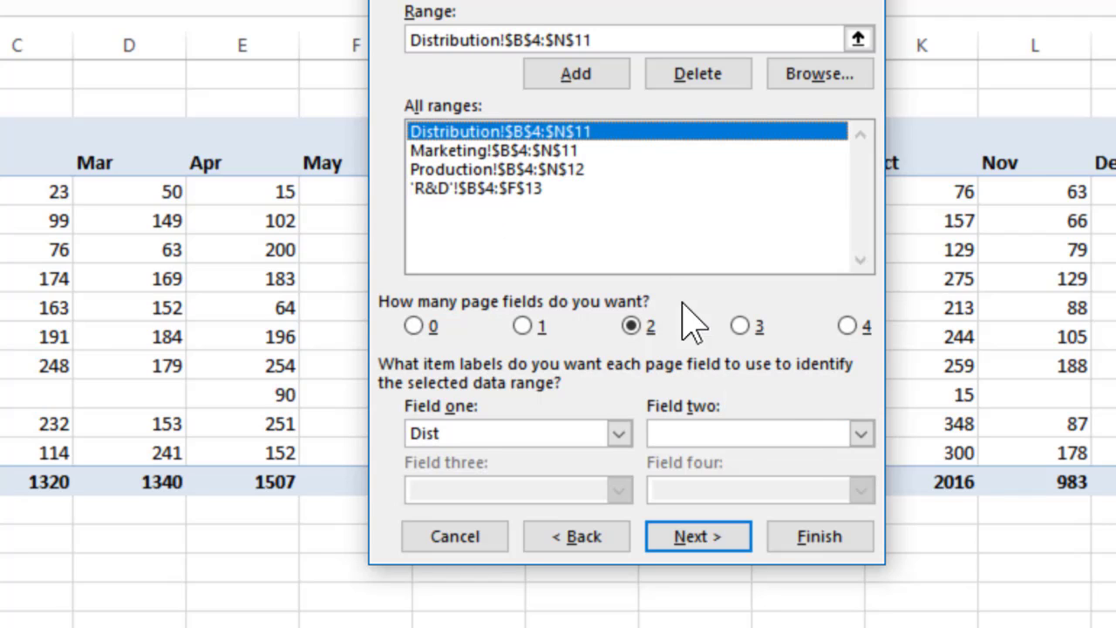
pyautogui.click(744, 433)
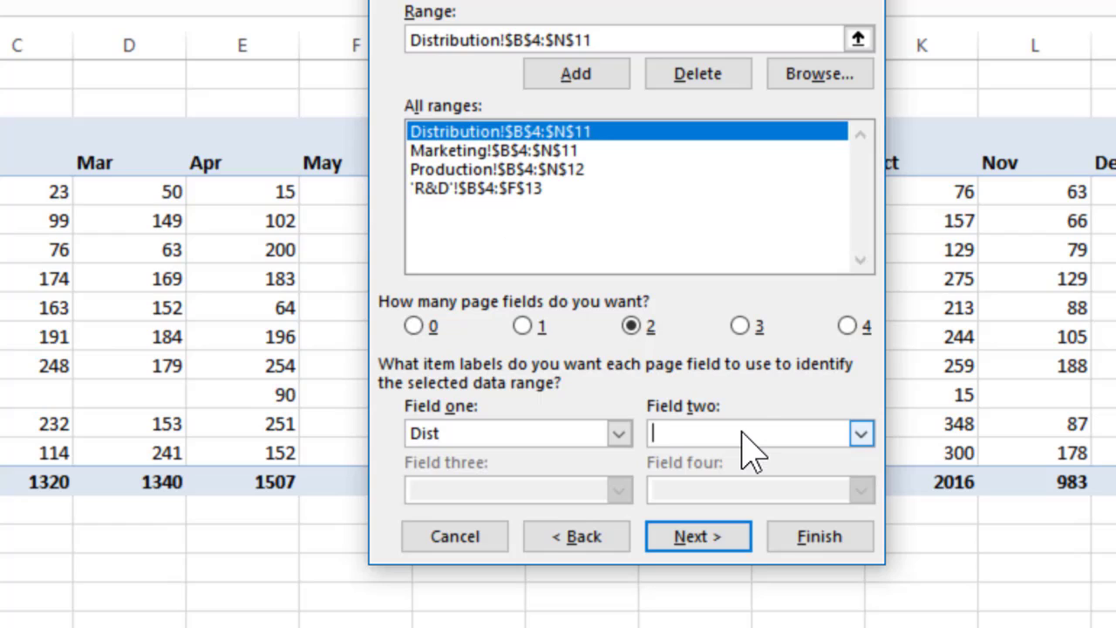
pyautogui.write('Ext')
pyautogui.click(622, 168)
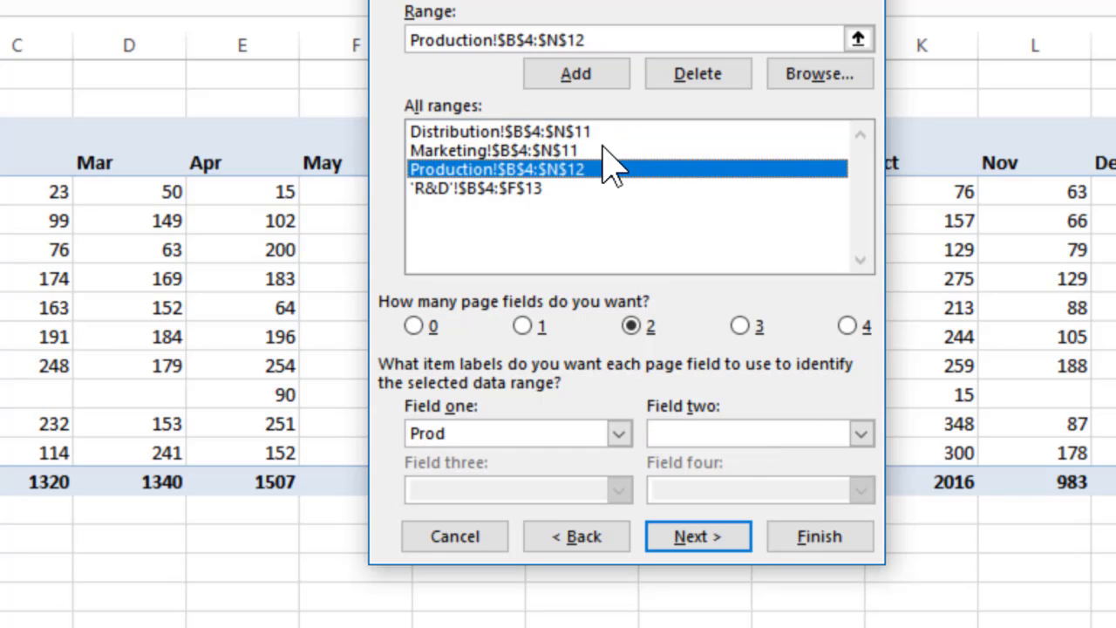
pyautogui.click(607, 152)
pyautogui.click(672, 433)
pyautogui.write('Ext')
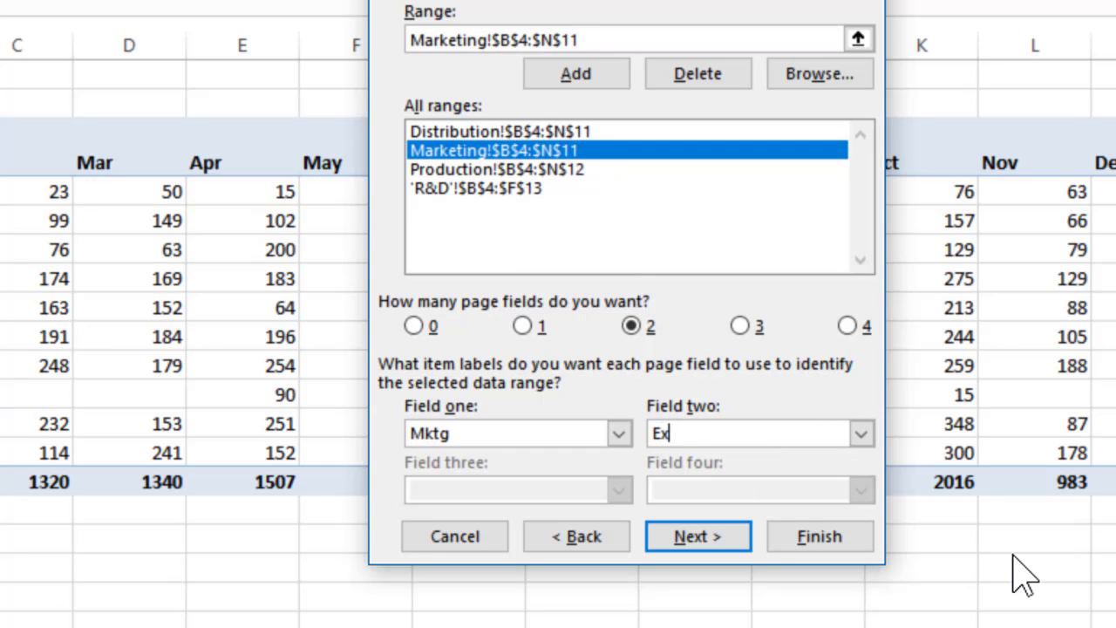
# Tag Production and R&D as 'Int' in Field two and finish the wizard.
pyautogui.click(638, 169)
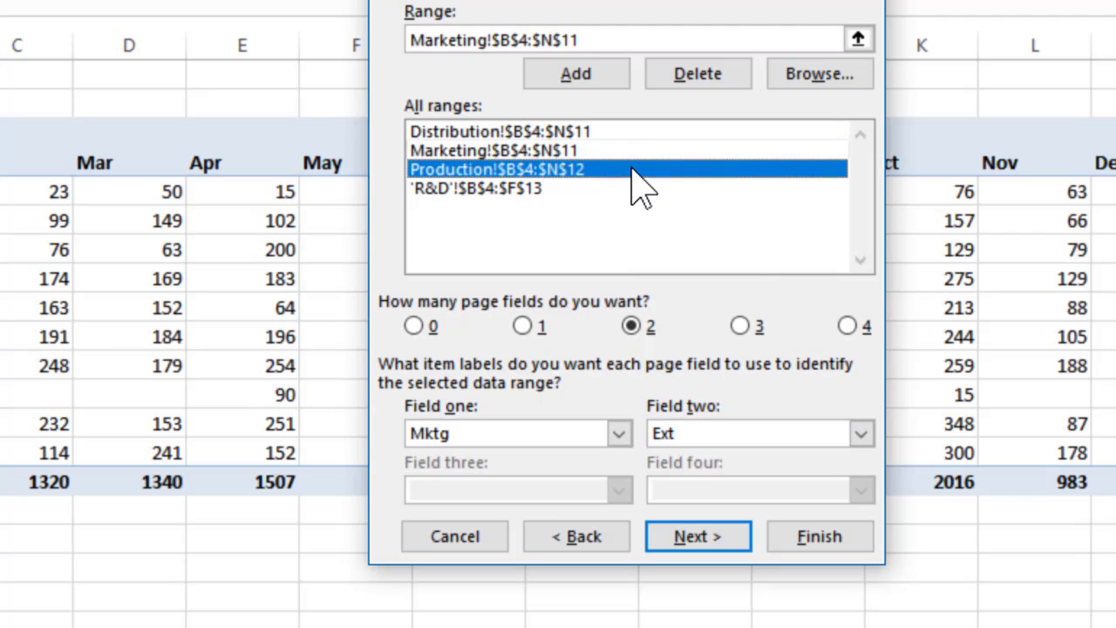
pyautogui.click(671, 436)
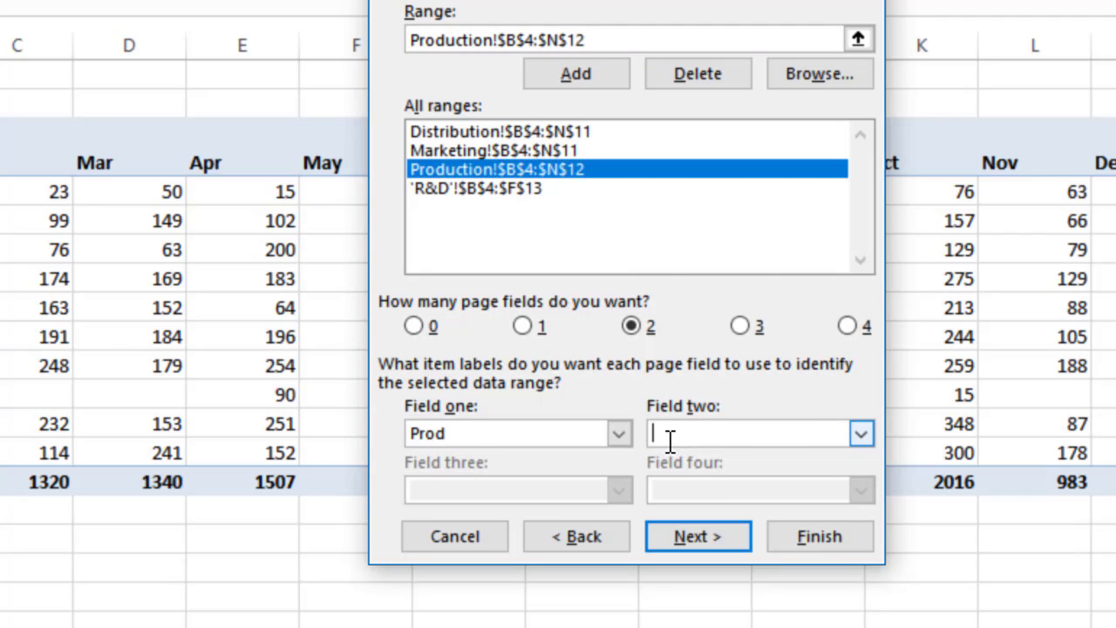
pyautogui.write('Int')
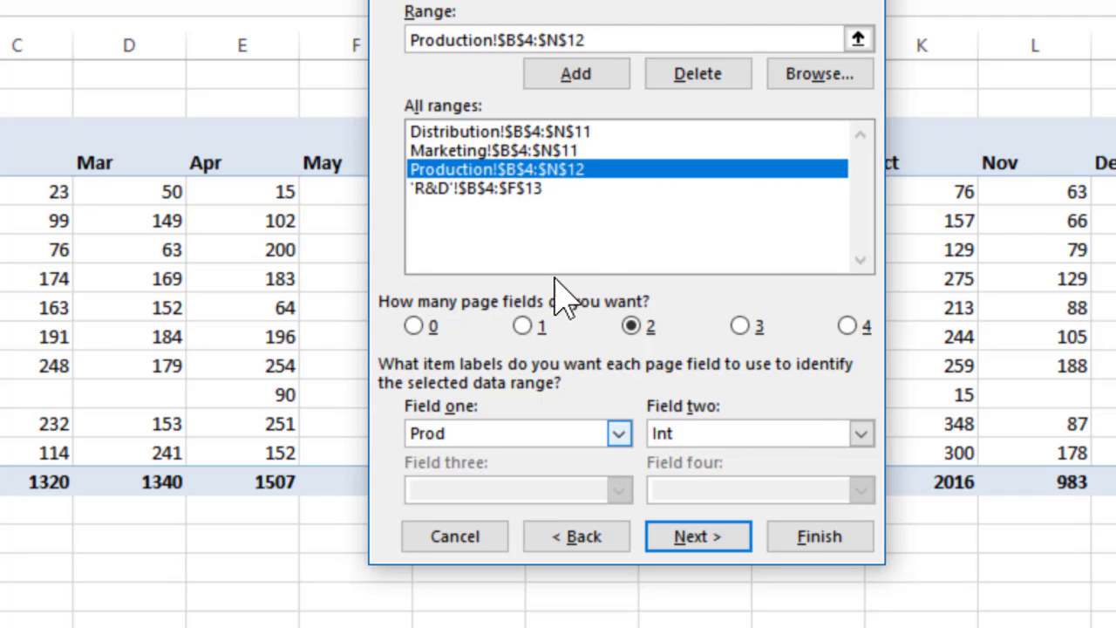
pyautogui.click(532, 188)
pyautogui.click(689, 434)
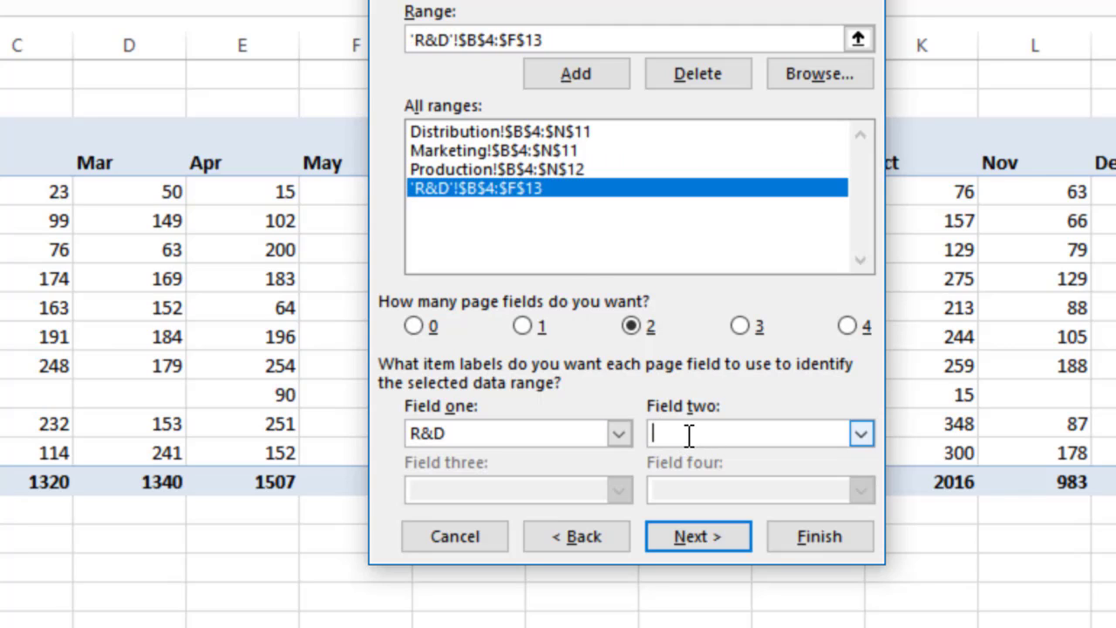
pyautogui.write('Int')
pyautogui.click(802, 534)
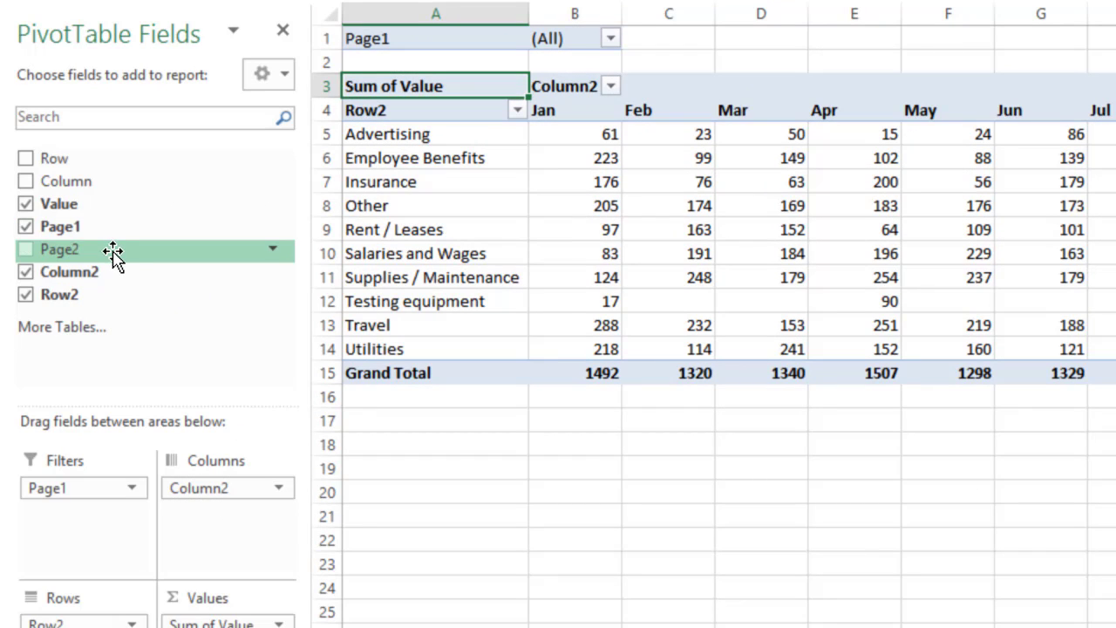
# Add Page2 as a second pivot filter, review both filter lists, remove Row2, and move Page2 into Rows.
pyautogui.moveTo(113, 252); pyautogui.dragTo(92, 505)
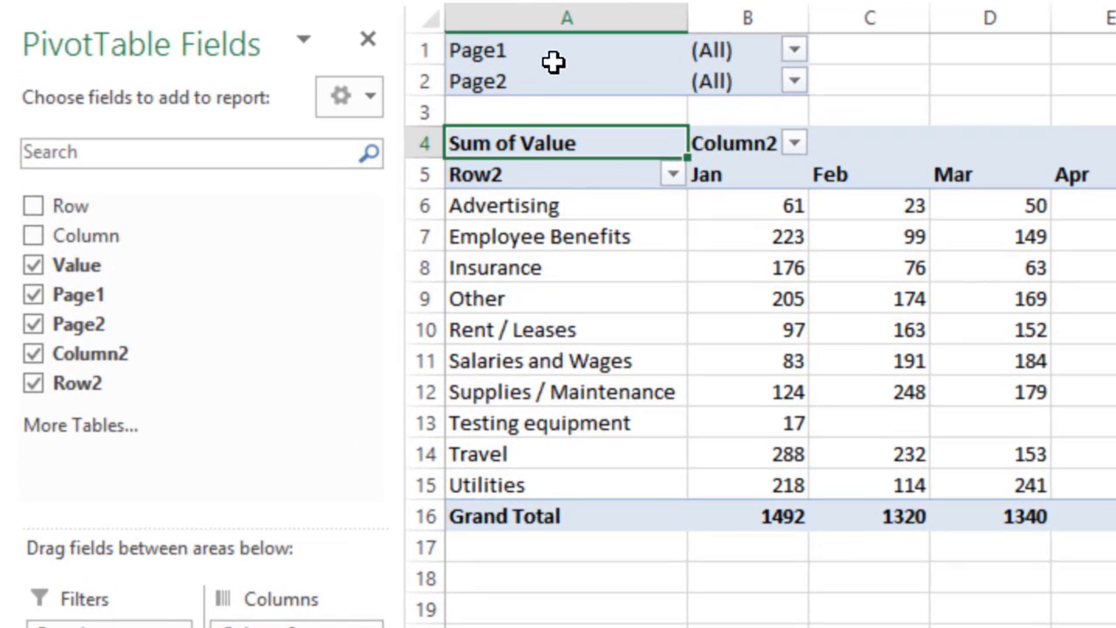
pyautogui.click(801, 53)
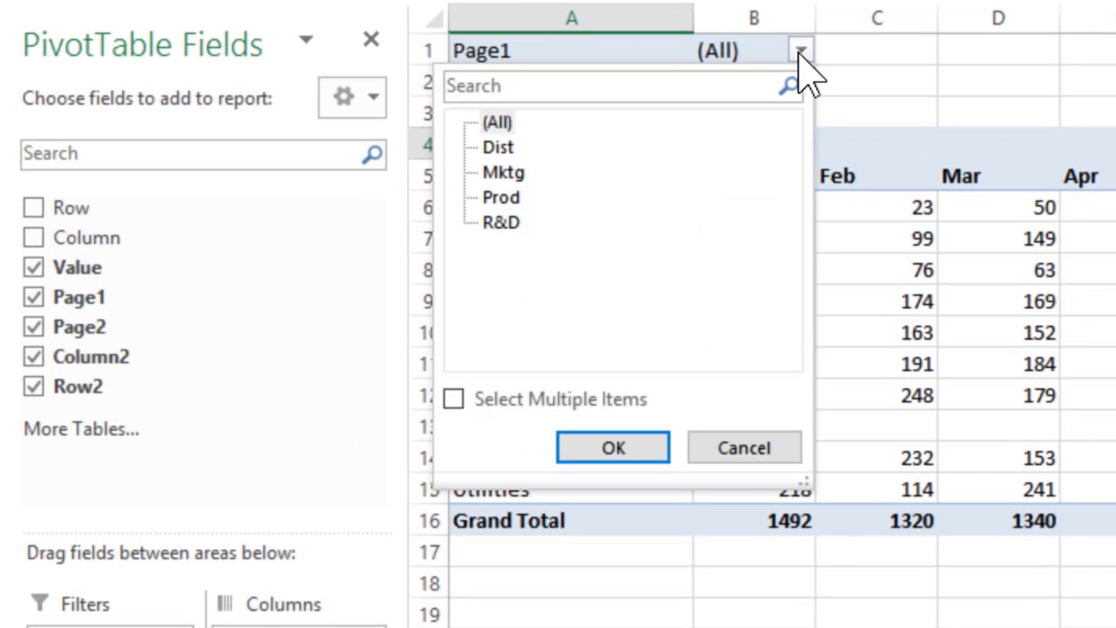
pyautogui.click(936, 100)
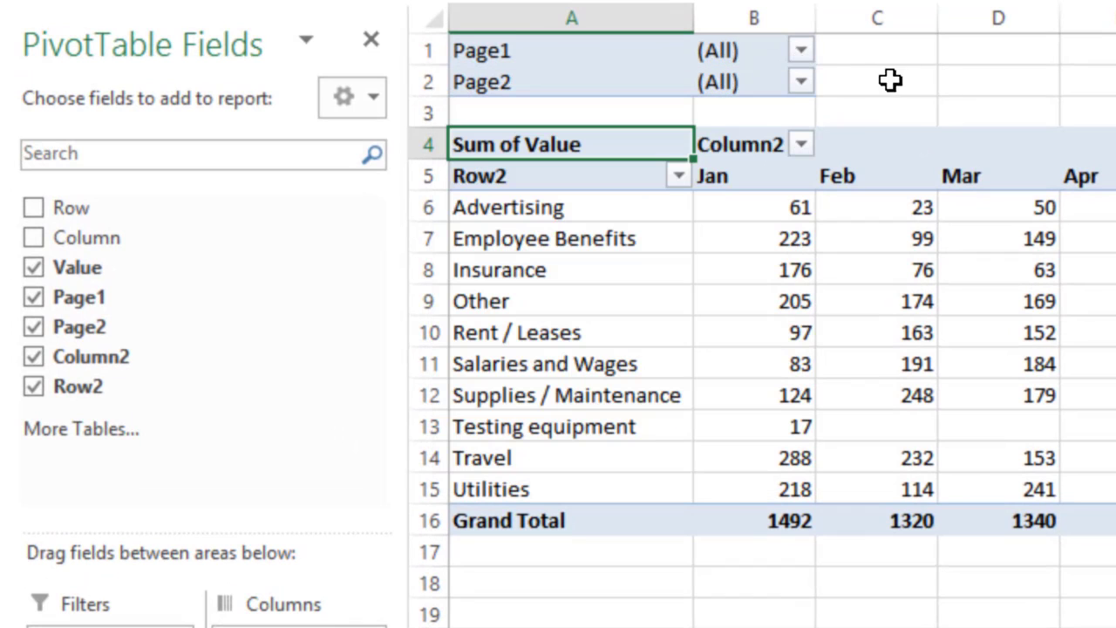
pyautogui.click(801, 82)
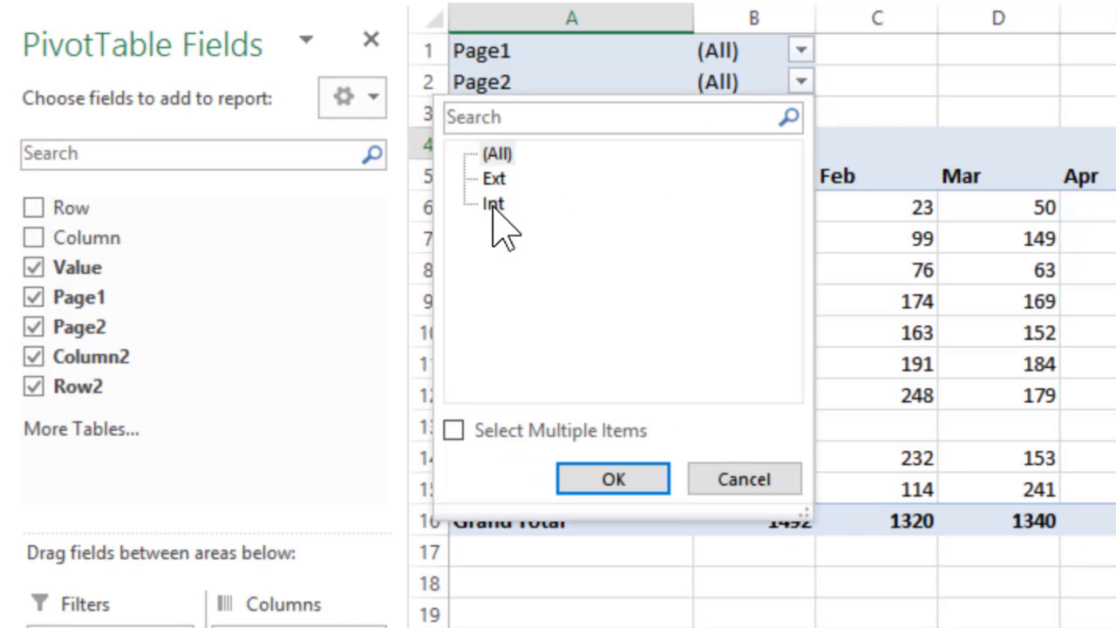
pyautogui.click(972, 103)
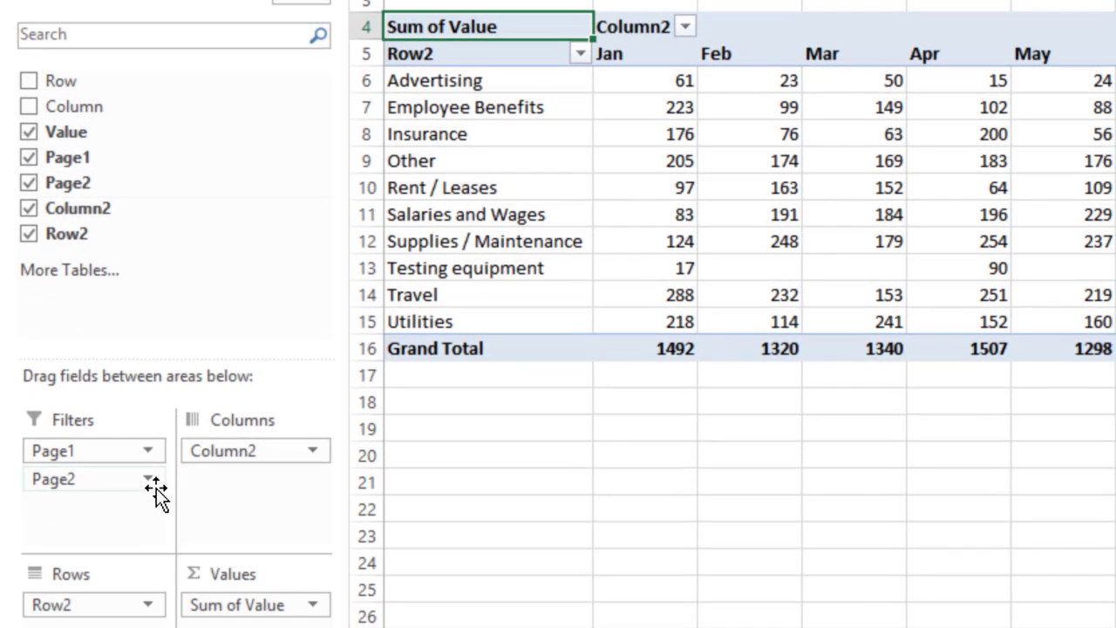
pyautogui.moveTo(122, 605); pyautogui.dragTo(187, 241)
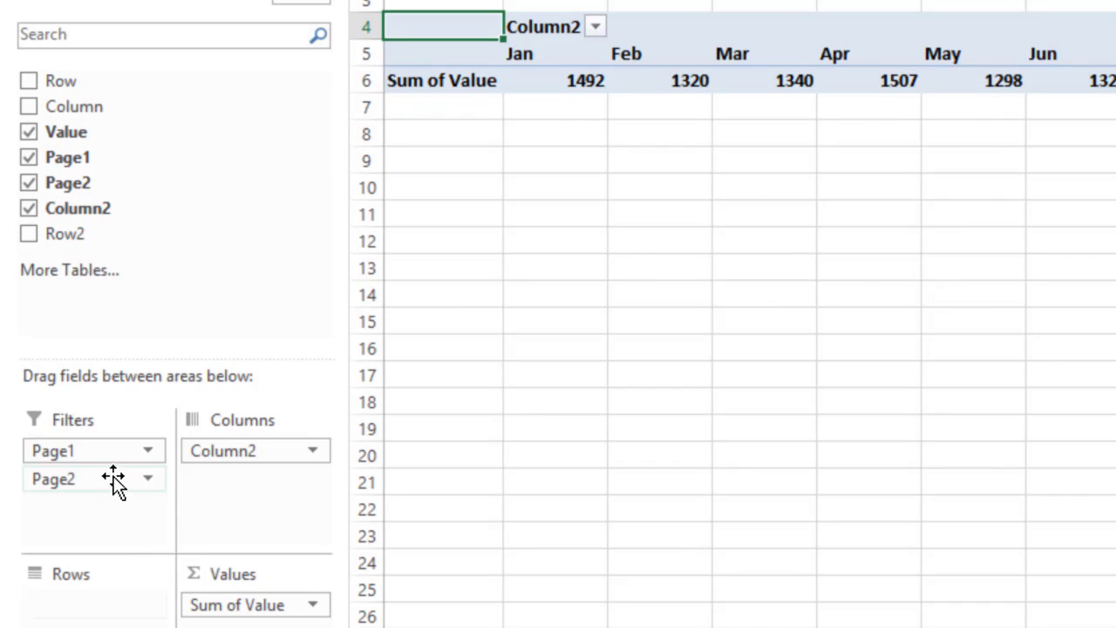
pyautogui.moveTo(114, 480); pyautogui.dragTo(105, 613)
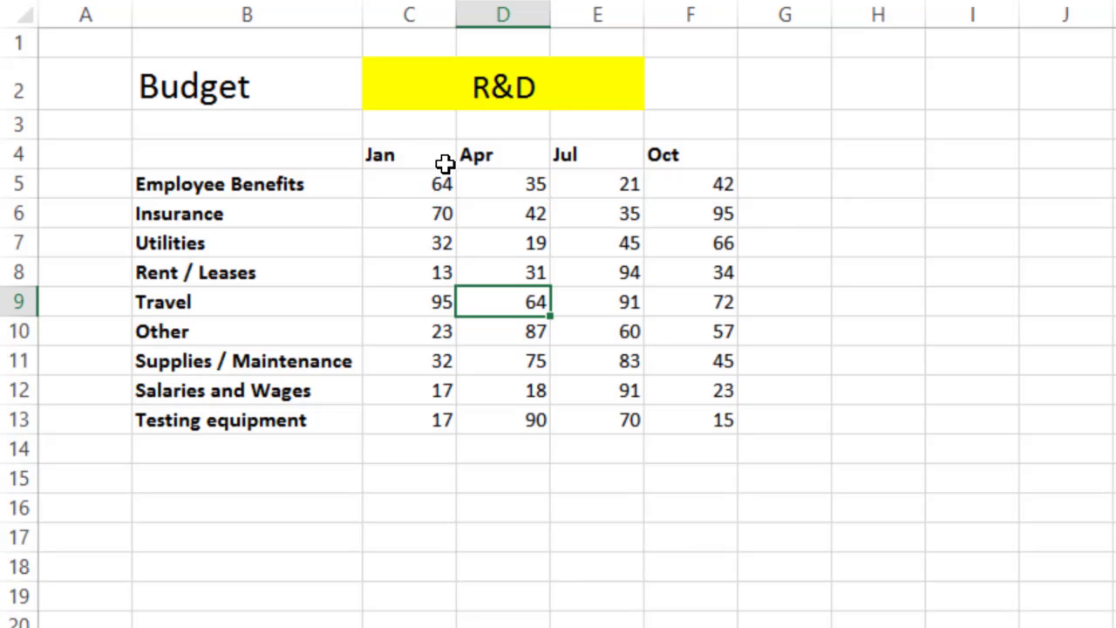
# On the R&D sheet, select the Jan–Oct amounts C4:F13 plus the category names B5:B13.
pyautogui.moveTo(421, 155); pyautogui.dragTo(623, 361)
pyautogui.moveTo(670, 390); pyautogui.dragTo(682, 419)
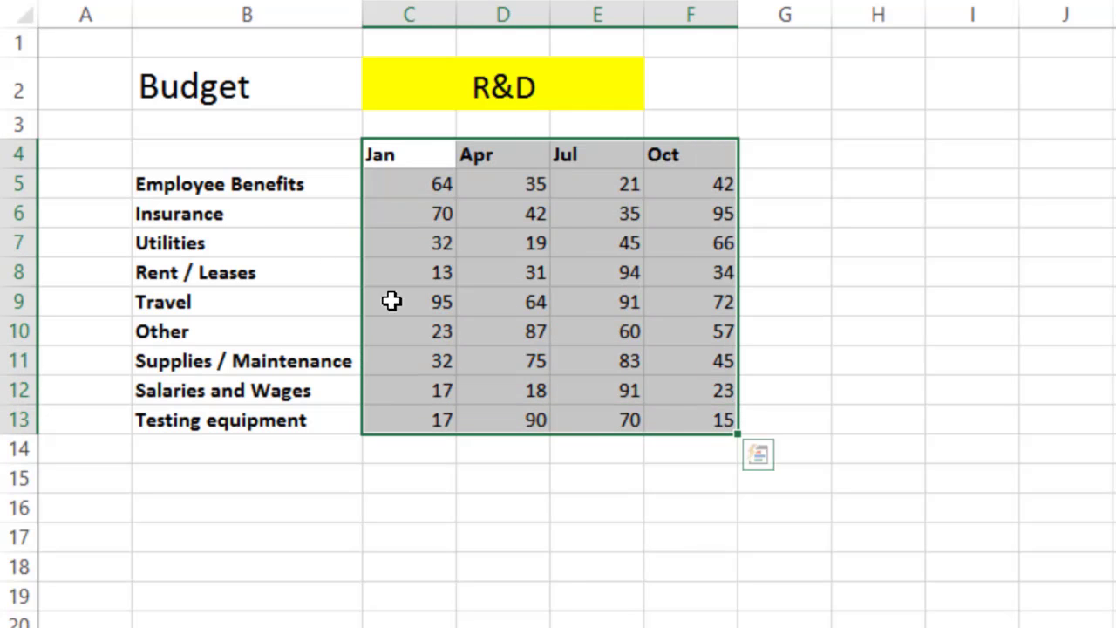
pyautogui.keyDown('ctrl'); pyautogui.click(231, 187); pyautogui.keyUp('ctrl')
pyautogui.moveTo(231, 188)
pyautogui.mouseDown()
pyautogui.moveTo(618, 419)
pyautogui.moveTo(686, 431)
pyautogui.mouseUp()
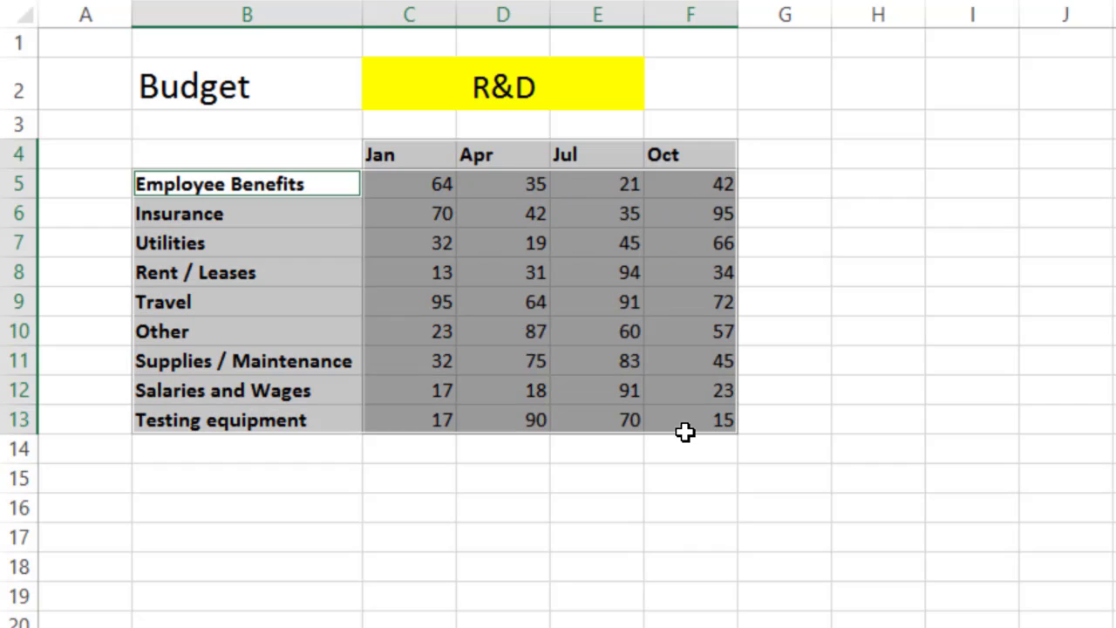